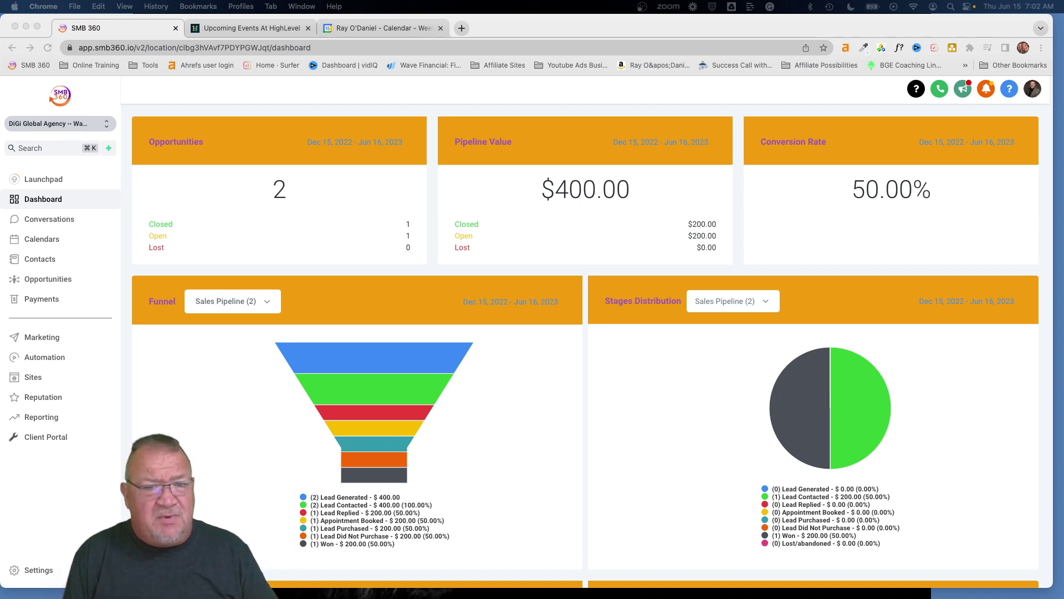
- Examine the embedded monthly events calendar on the HighLevel Upcoming Events page
click(235, 31)
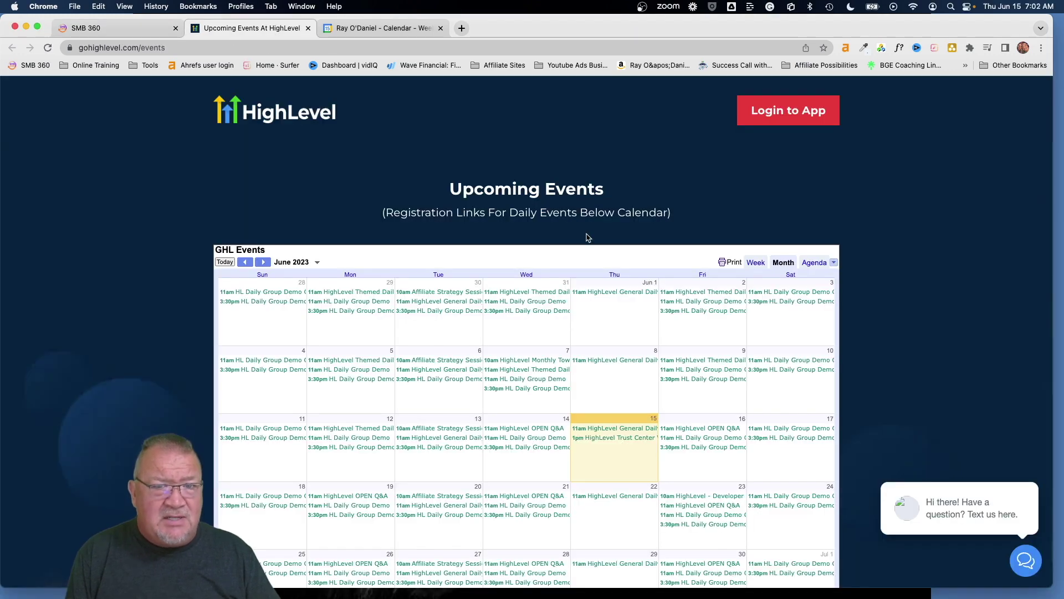
scroll(883, 293, down, 3)
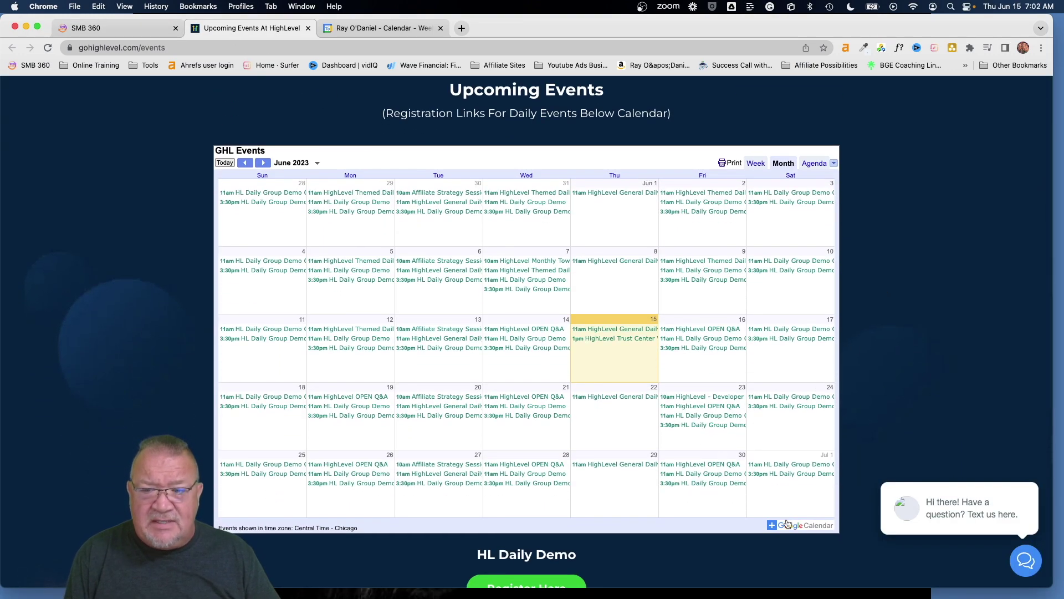
scroll(793, 529, up, 5)
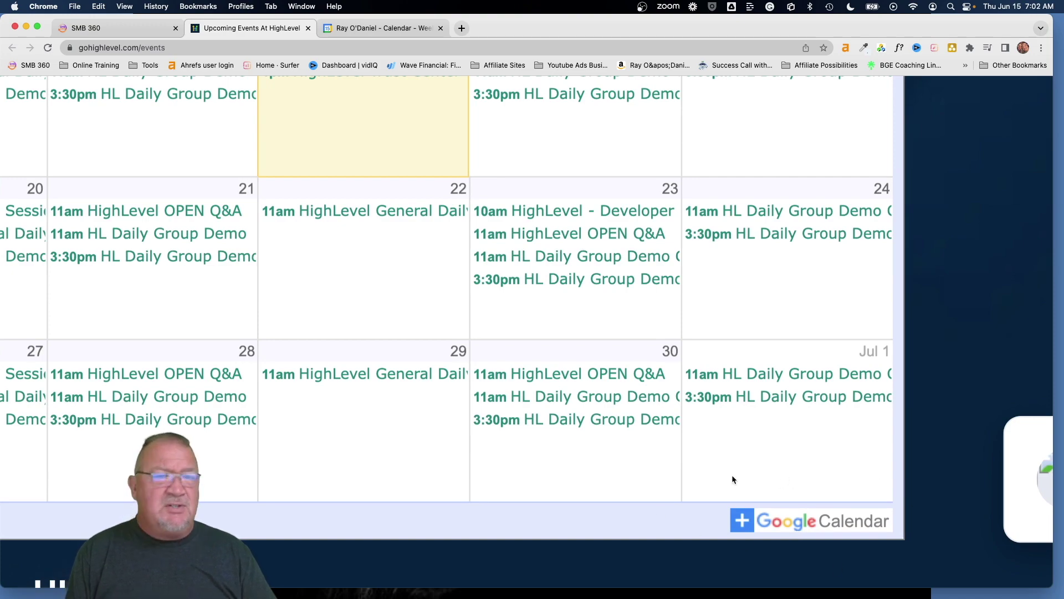
scroll(312, 355, down, 5)
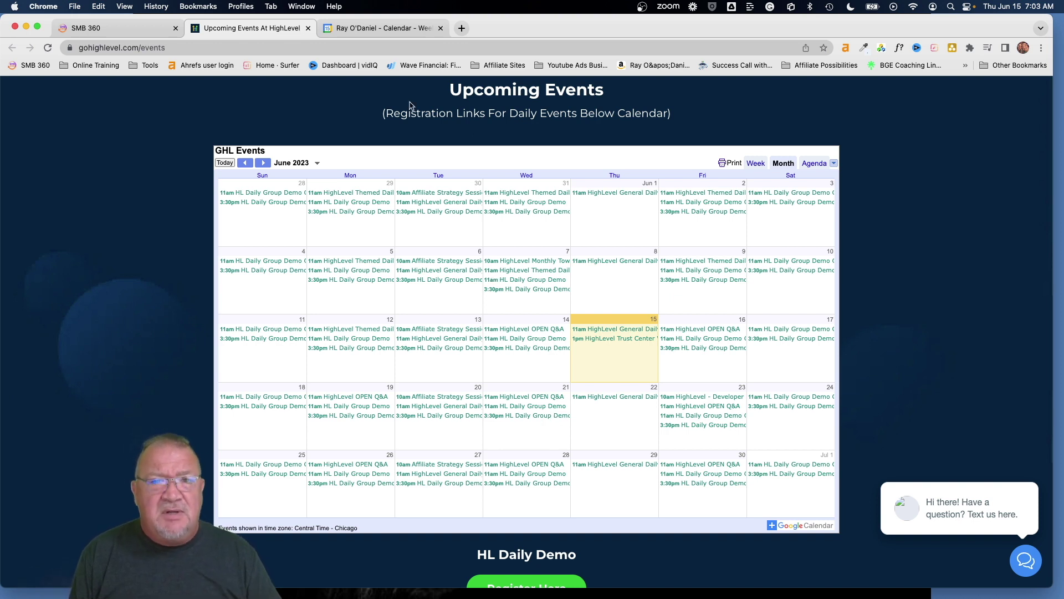
- Switch to Google Calendar and open the form for creating a new calendar
click(363, 31)
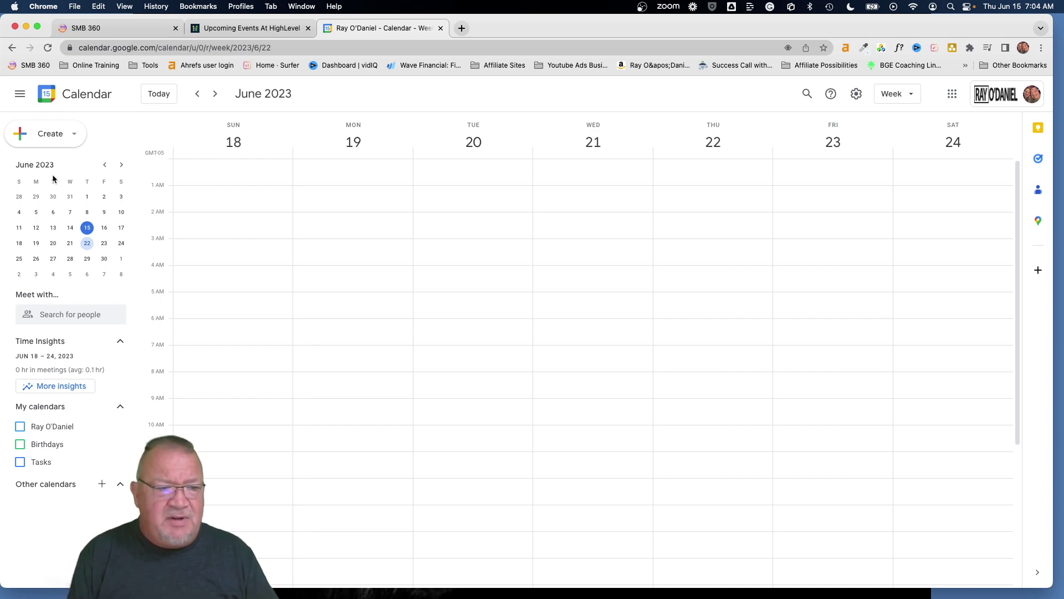
scroll(45, 439, up, 5)
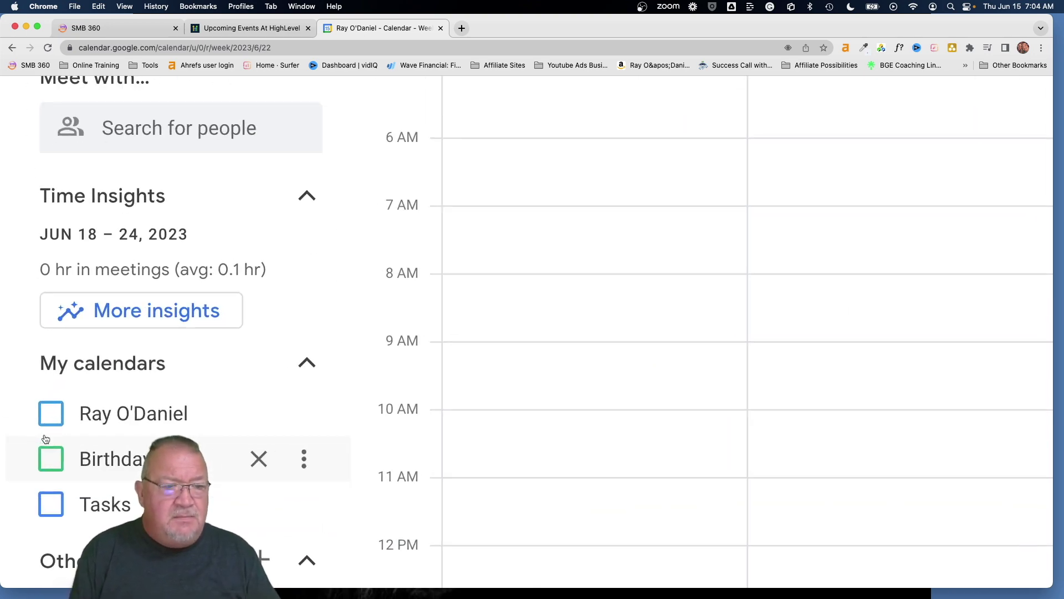
scroll(168, 416, down, 3)
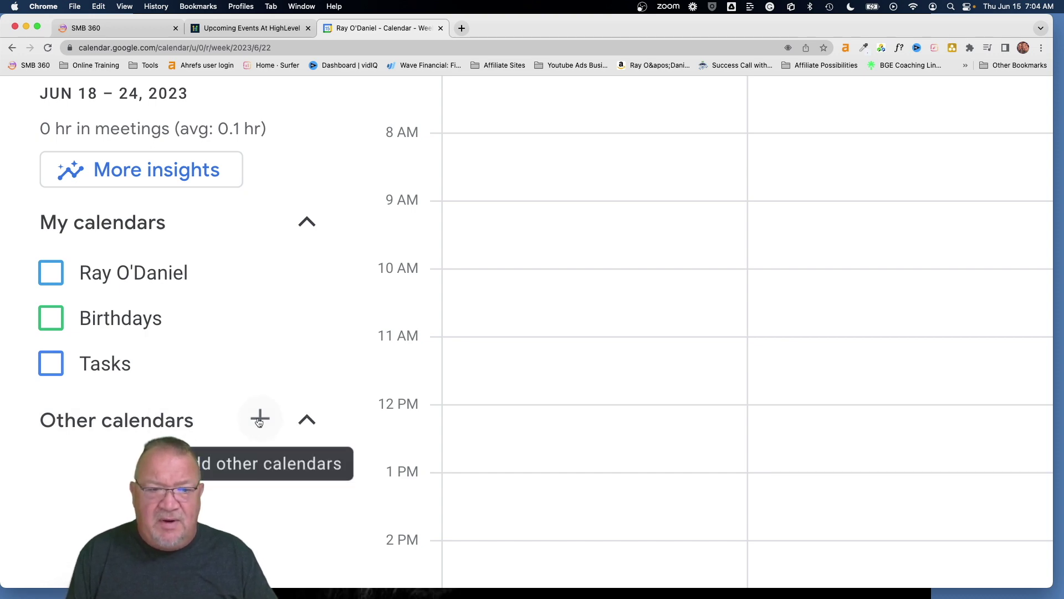
key(super+0)
click(102, 484)
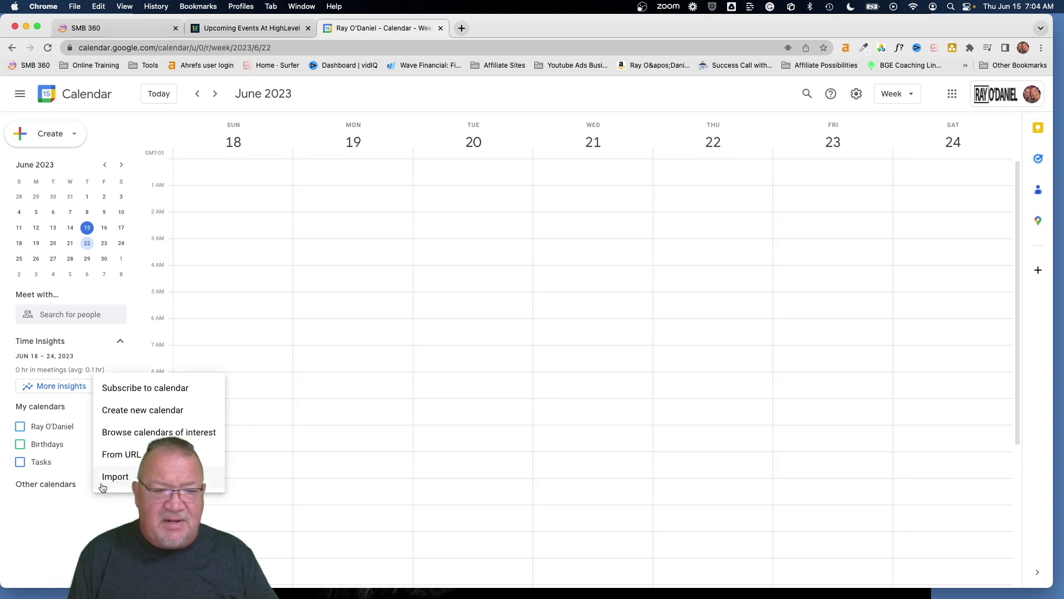
click(145, 410)
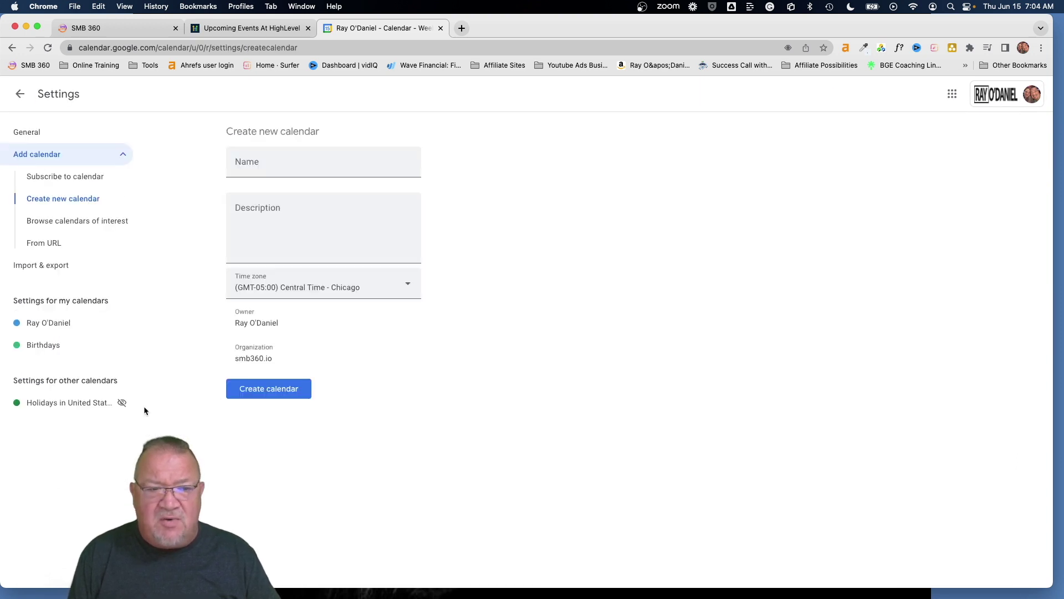
- Name the new calendar with the owner's full name followed by "Events", correcting the spelling
text(Ra)
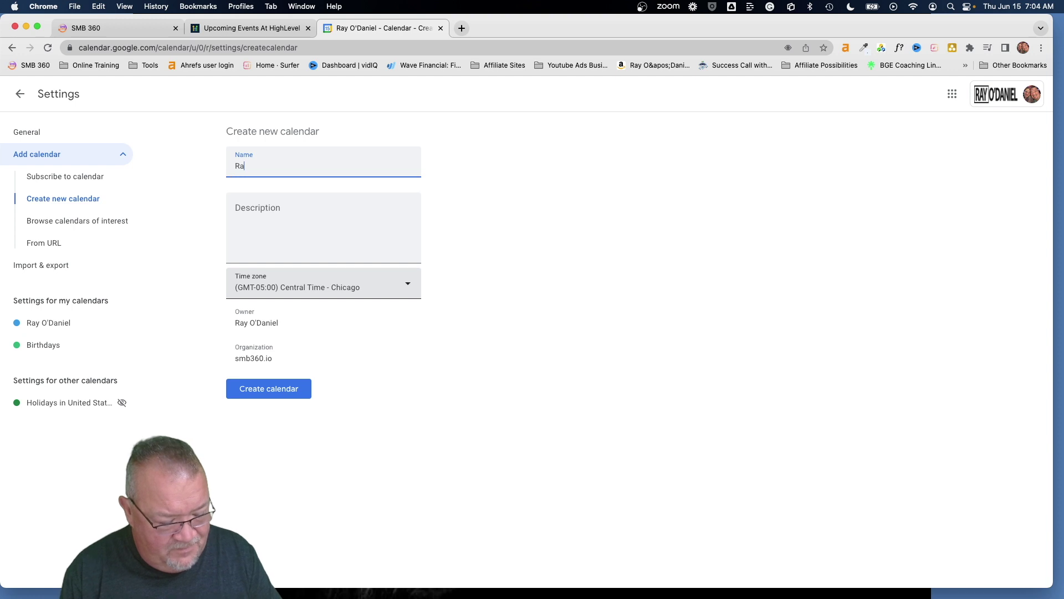
text(ty O'DAn)
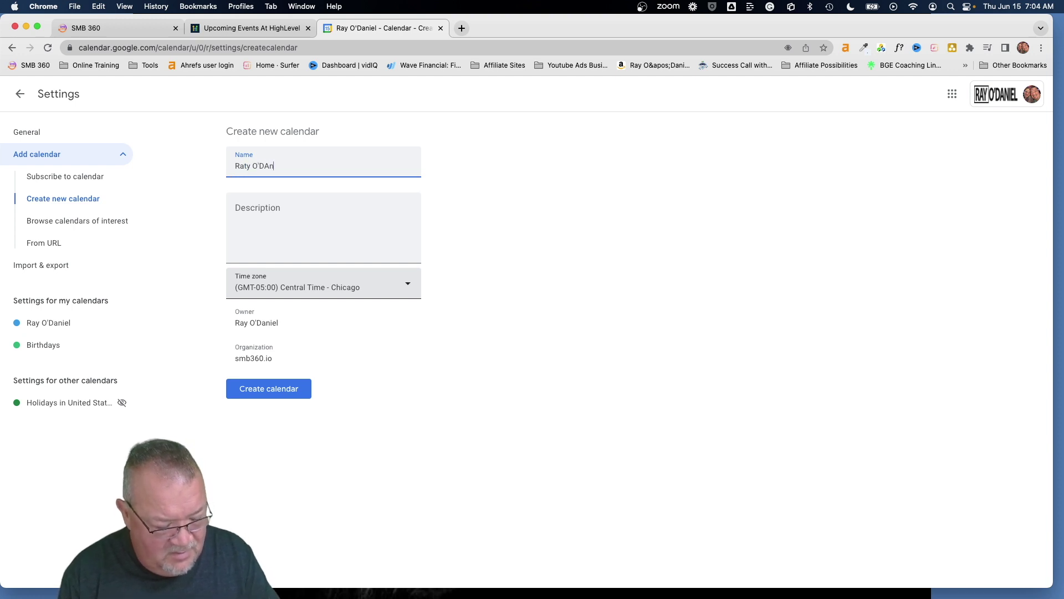
text(iel Events)
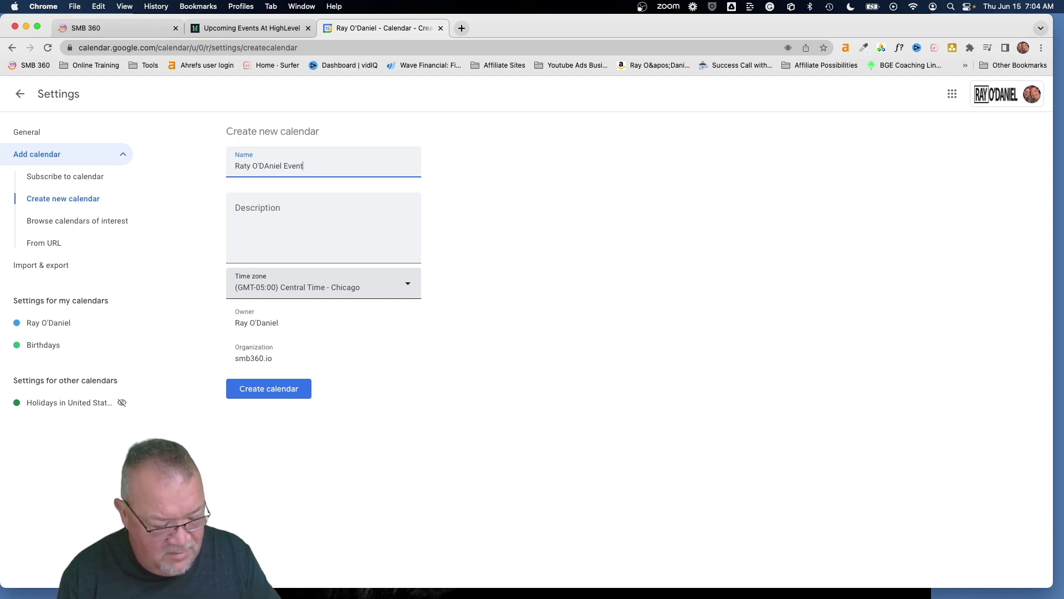
click(270, 165)
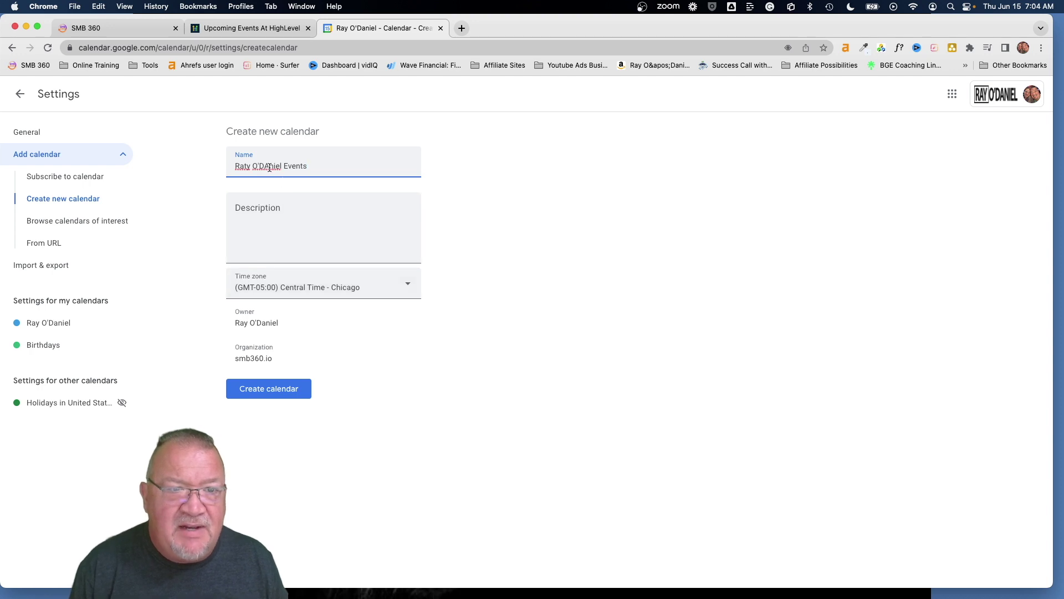
key(BackSpace)
text(a)
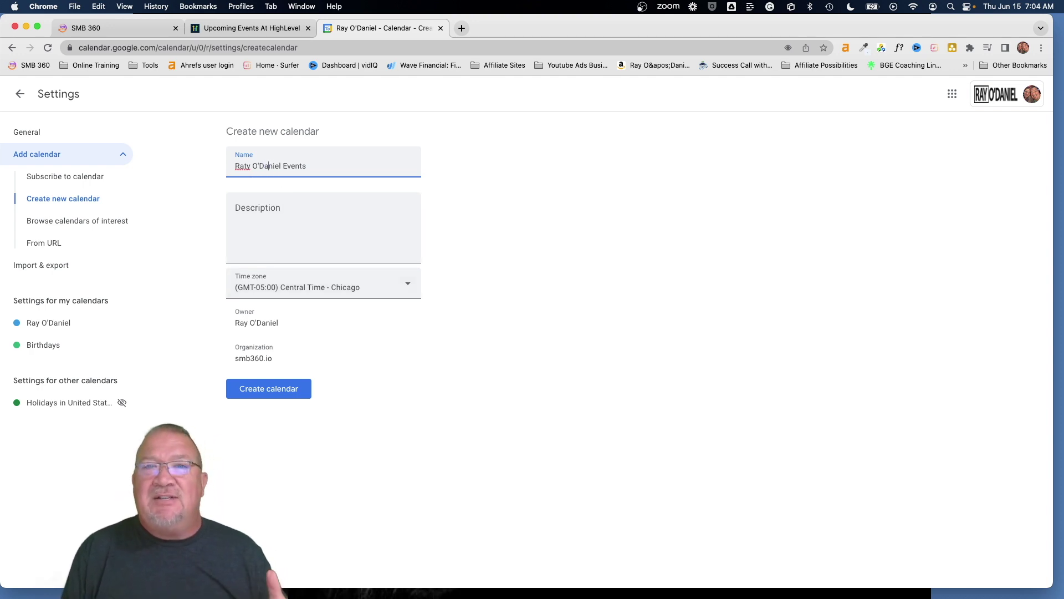
click(246, 166)
key(BackSpace)
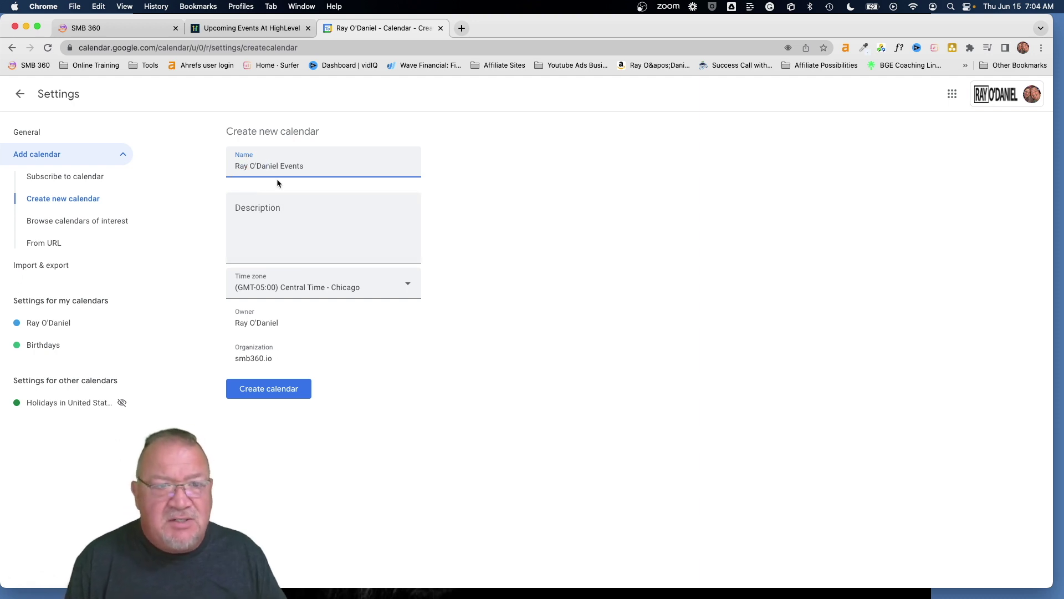
- Copy the calendar's name into its description and create the calendar
drag(309, 164, 185, 170)
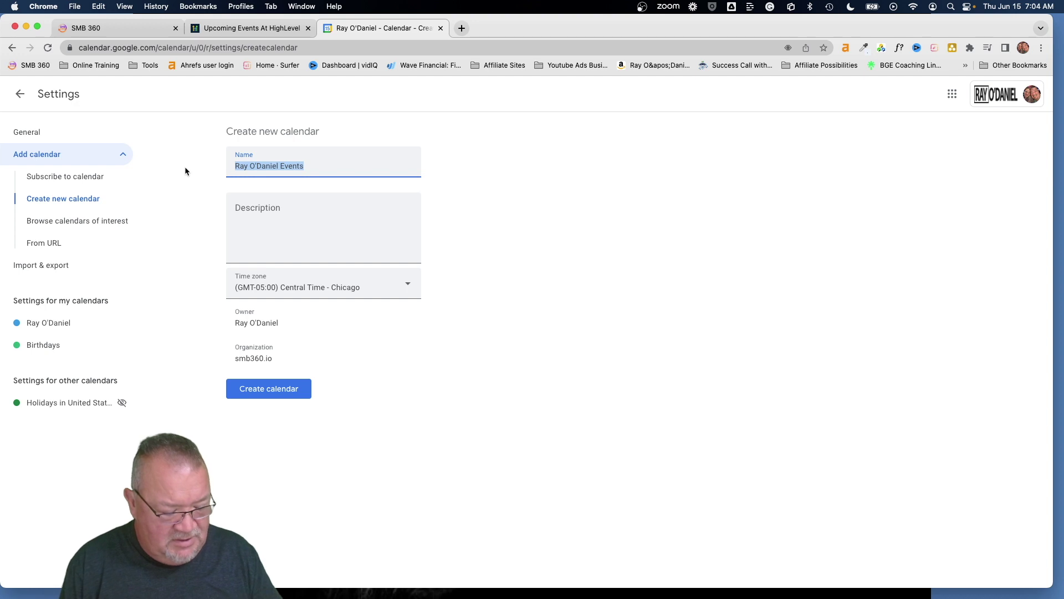
key(super+c)
click(254, 214)
key(super+v)
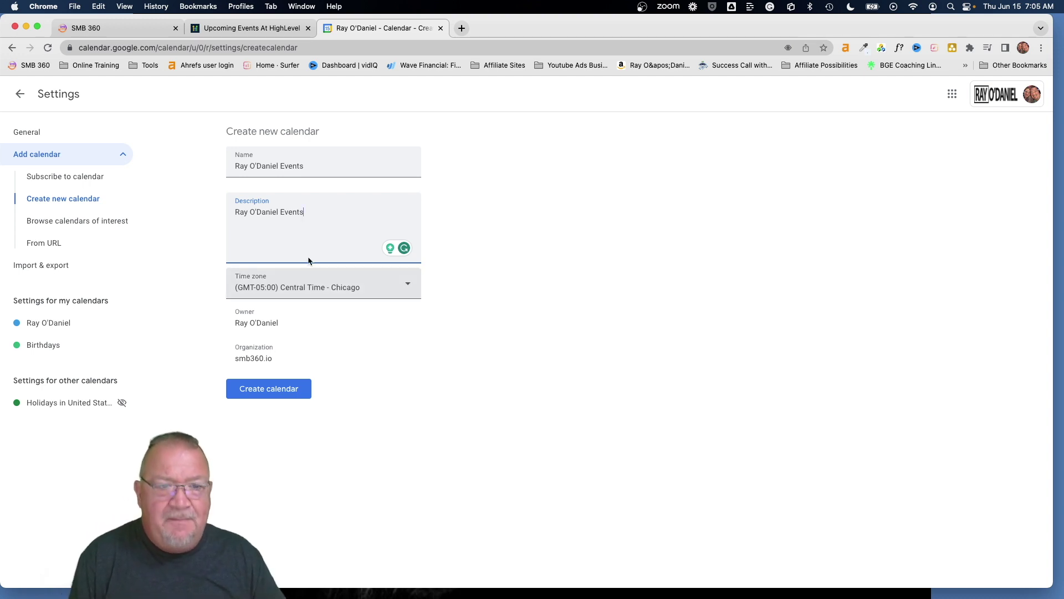
click(267, 393)
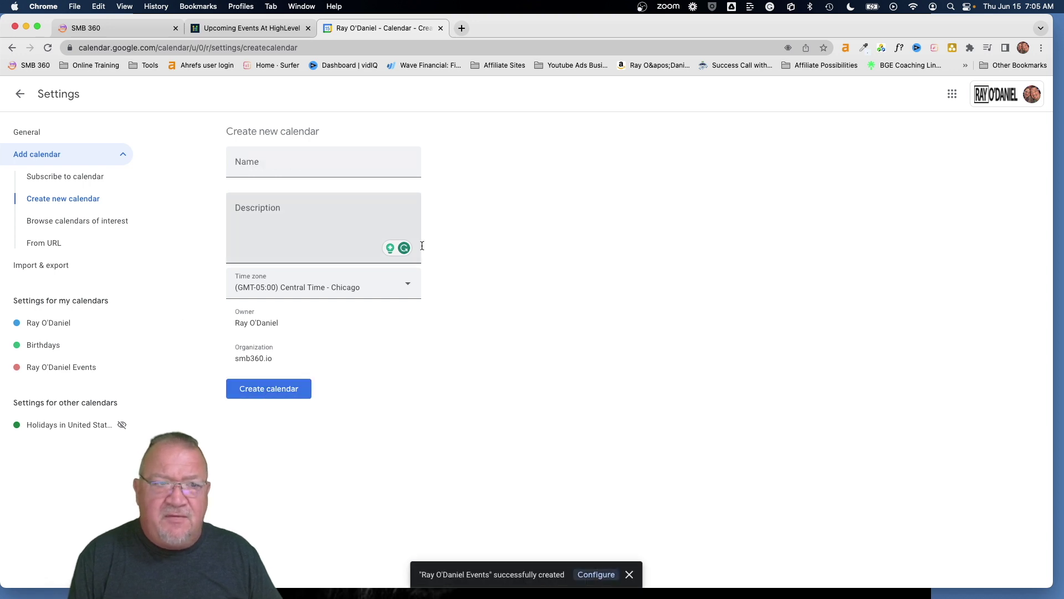
- Return to the week view and start an event titled "Youtube Live" on Monday, June 19, 2023, from 2:00pm to 3:00pm
click(21, 96)
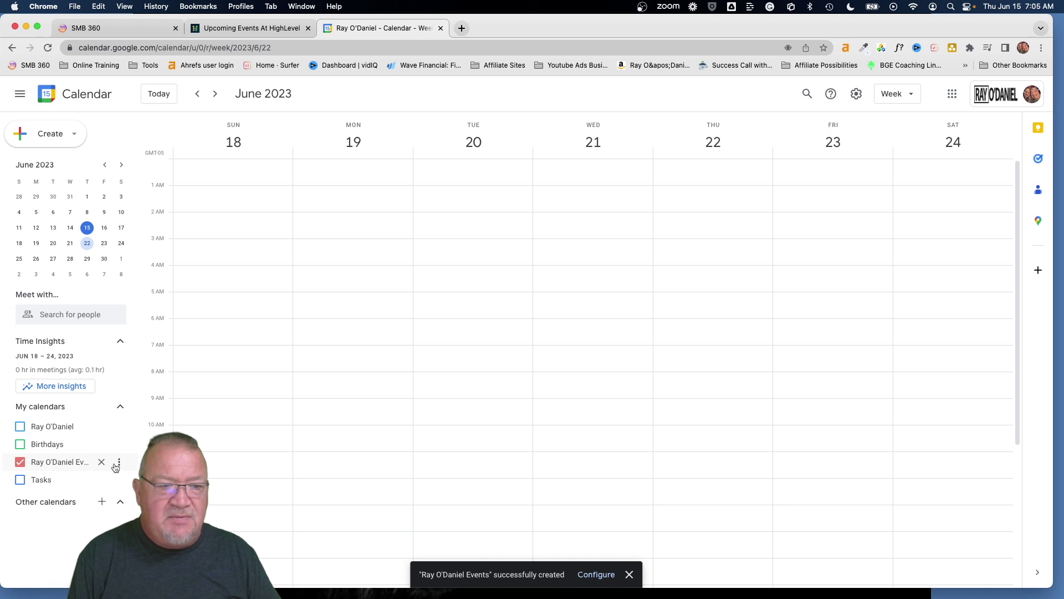
scroll(70, 466, up, 5)
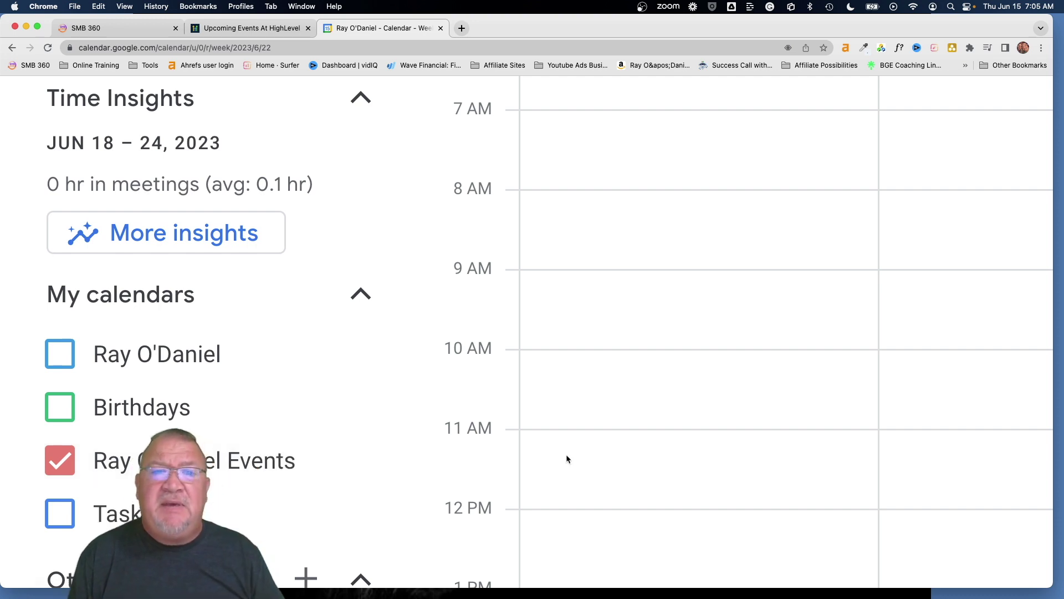
scroll(480, 313, down, 5)
scroll(480, 313, down, 5)
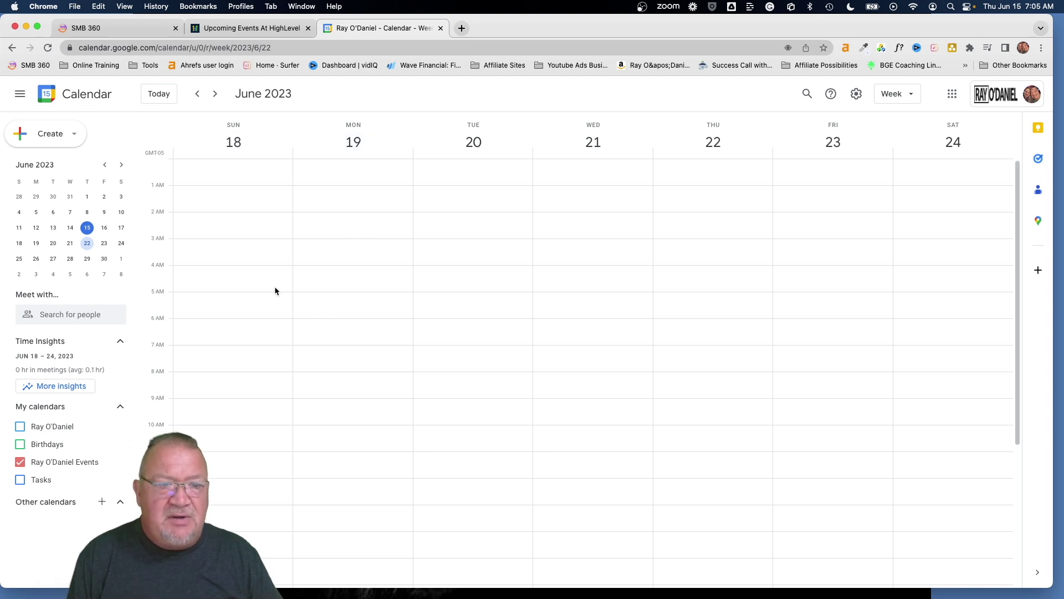
scroll(352, 406, down, 5)
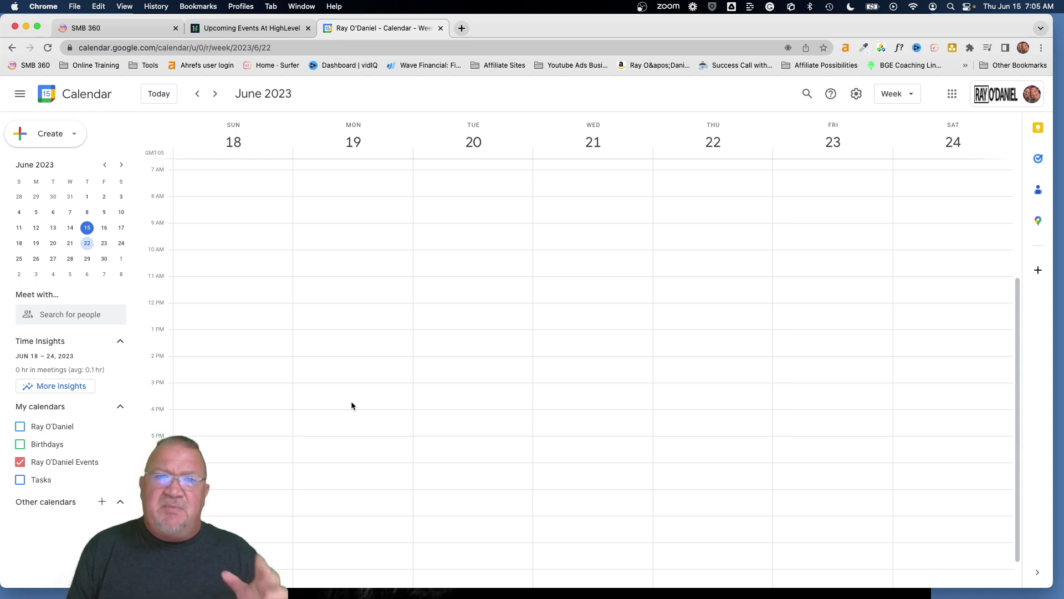
click(324, 361)
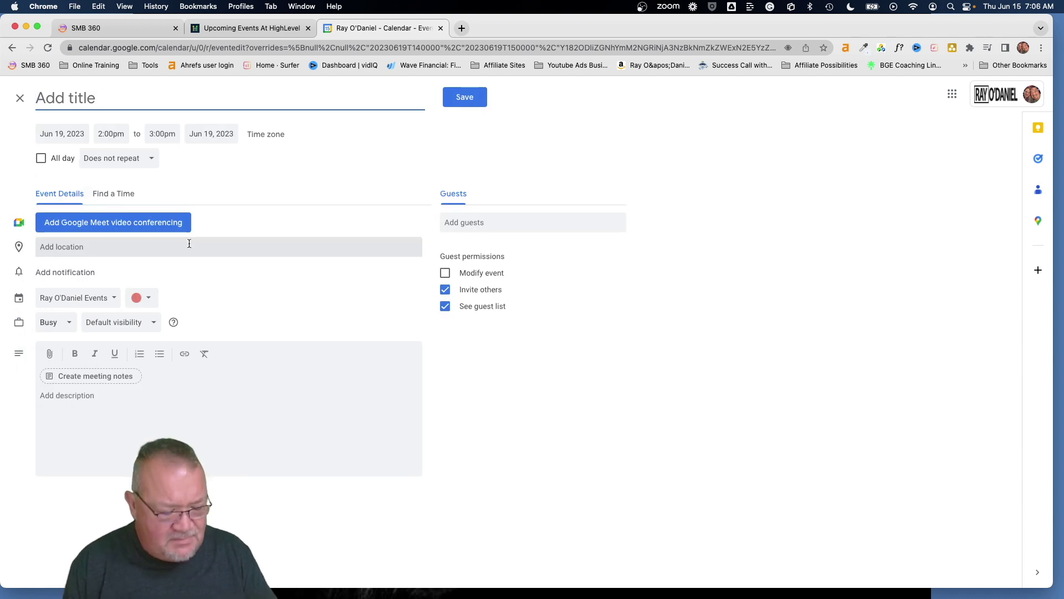
text(Youtub)
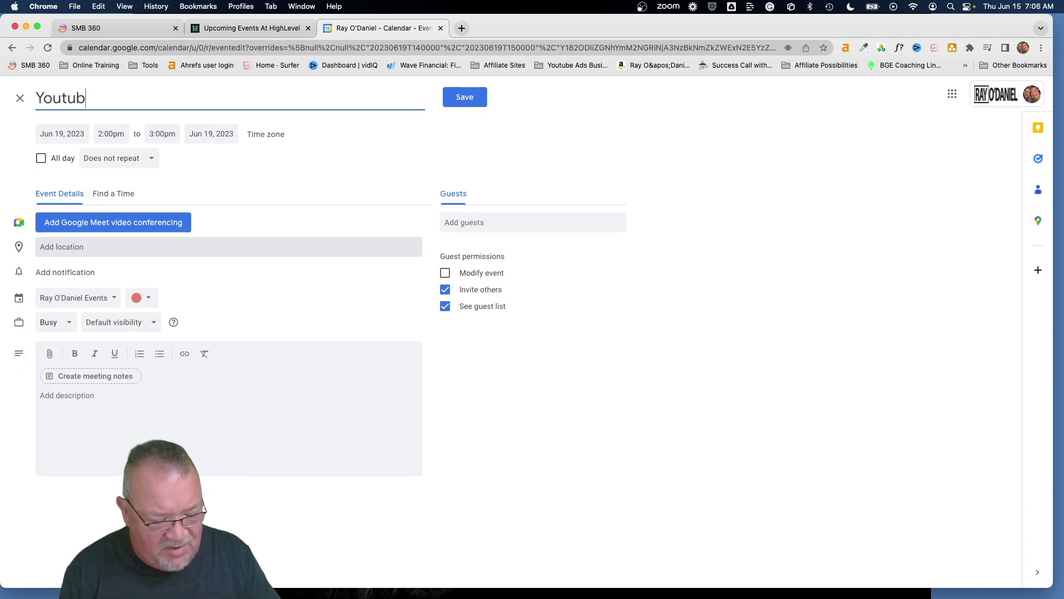
text(e Live)
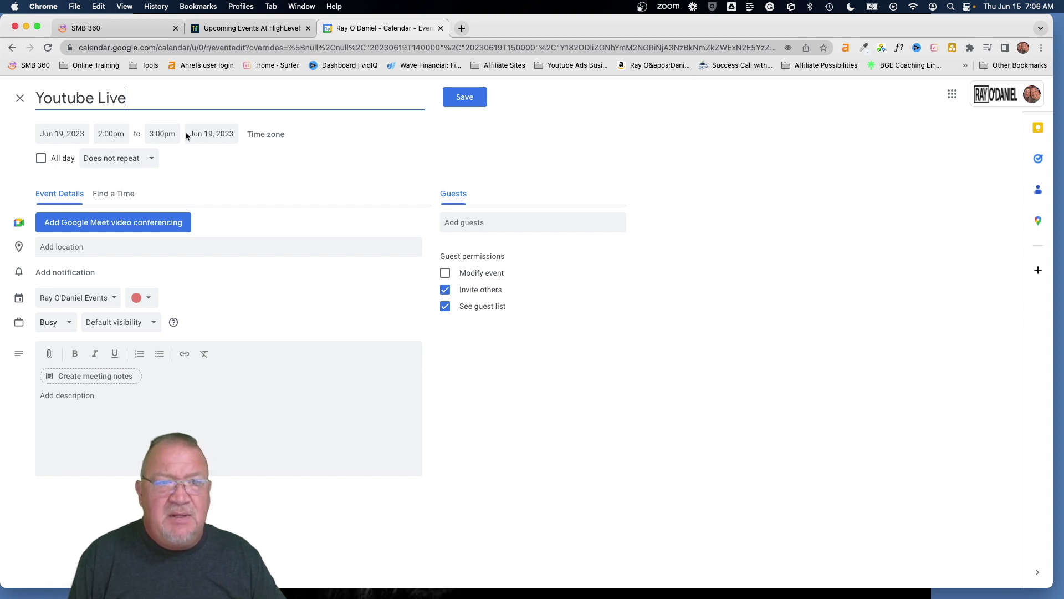
- Give the event a custom recurrence that repeats every week from Monday to Friday
click(107, 160)
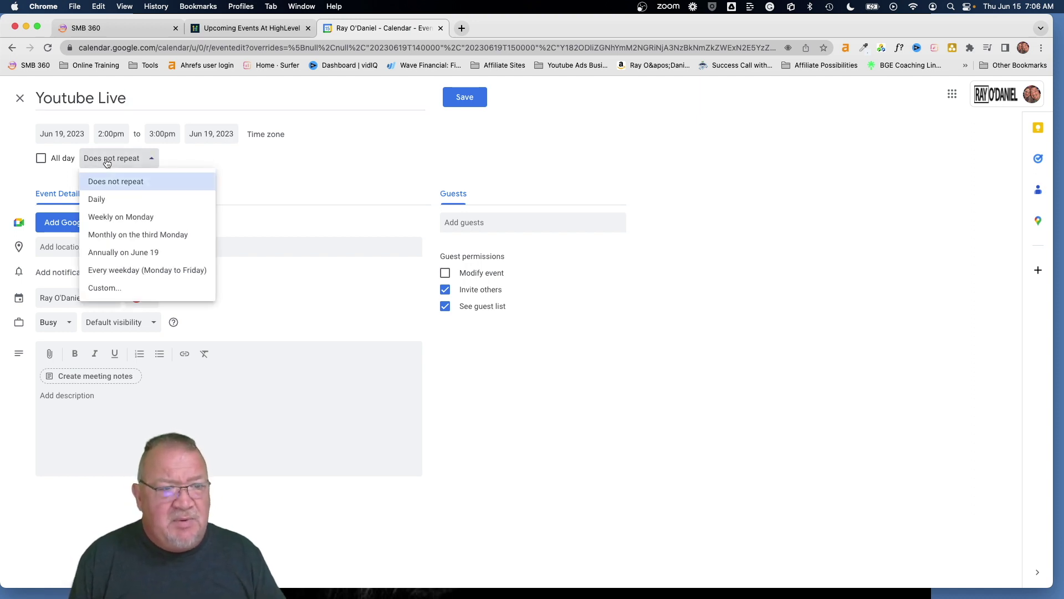
click(115, 288)
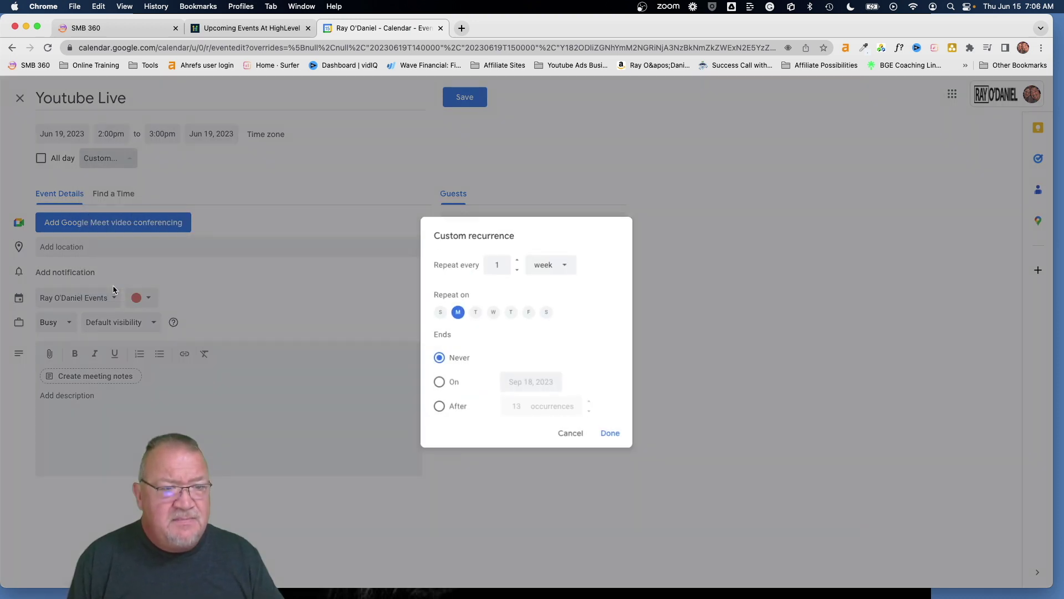
click(475, 313)
click(493, 312)
click(511, 312)
click(529, 313)
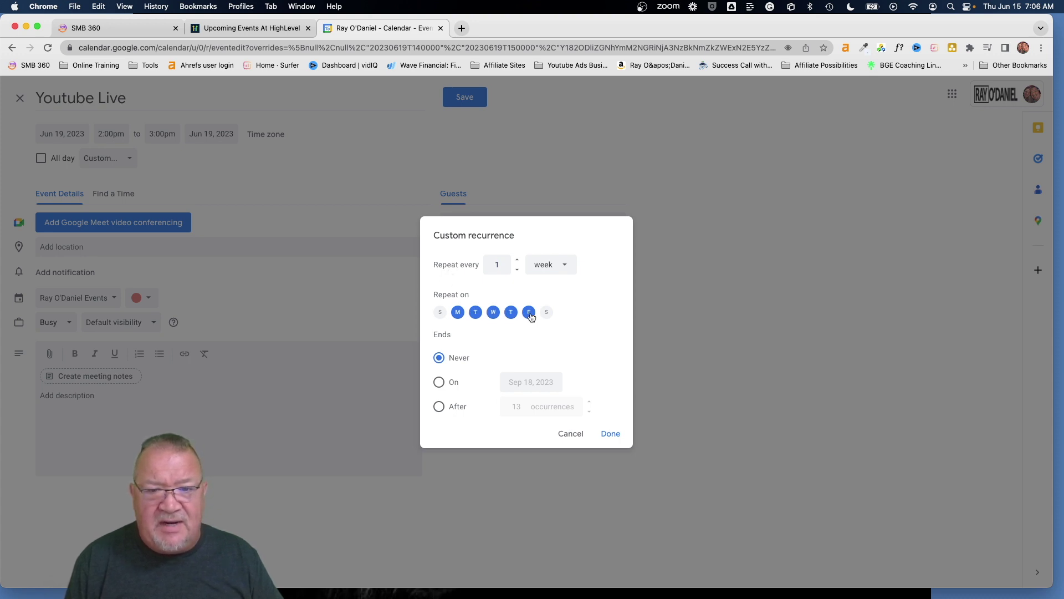
click(611, 434)
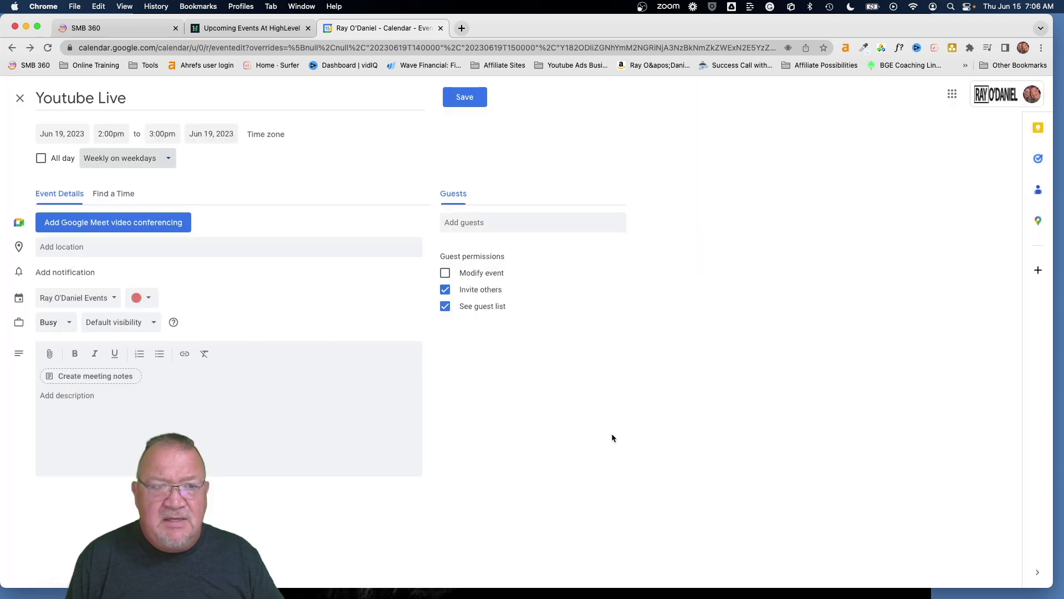
- Save the recurring event with its location and description left empty
click(94, 246)
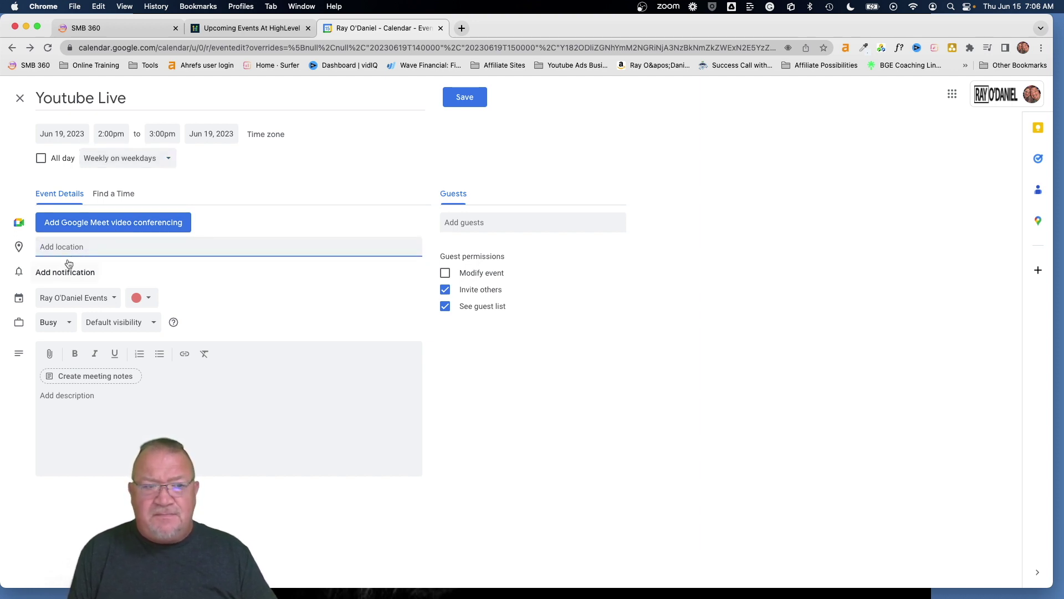
click(98, 403)
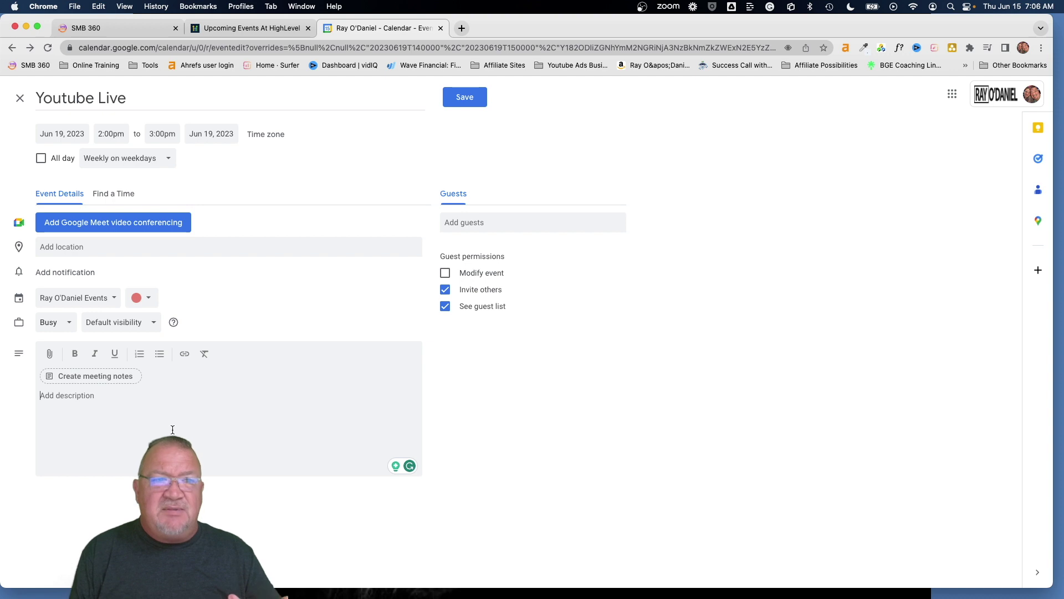
click(464, 98)
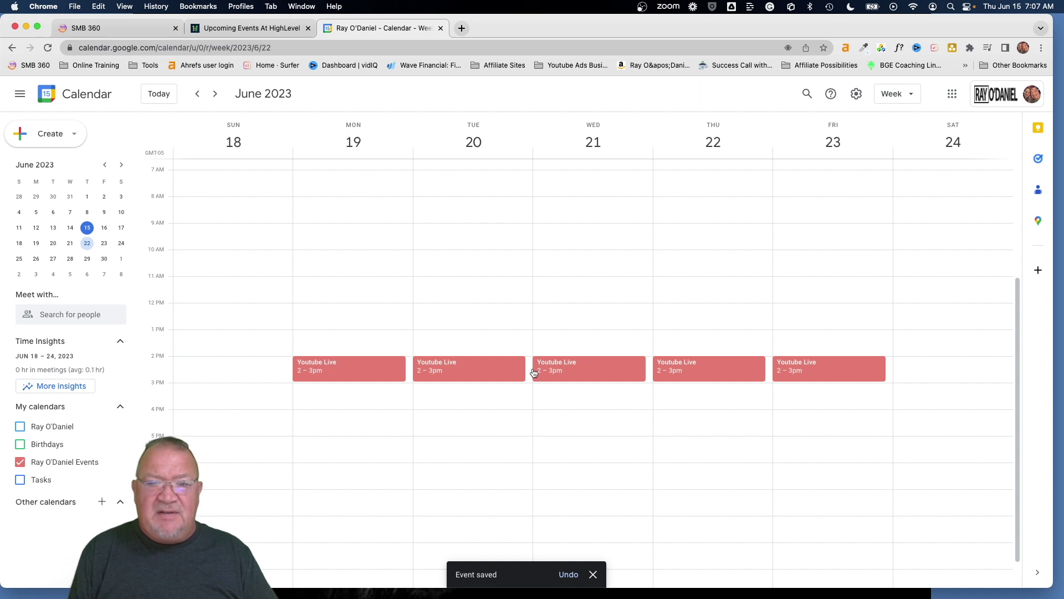
- Check the recurring event in the following weeks up to July 9–15, and go back to the week of June 25
click(215, 94)
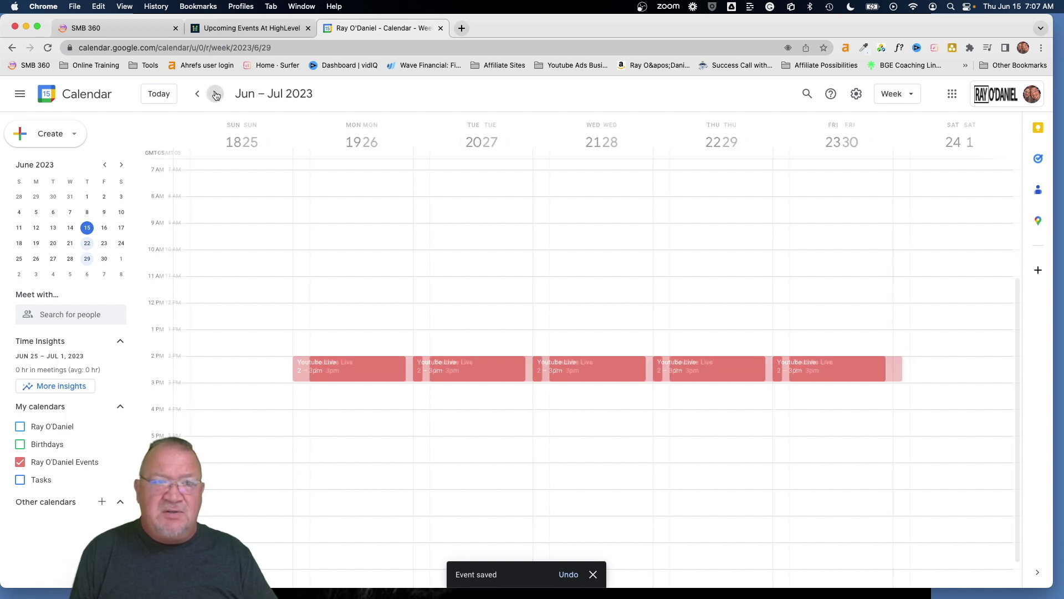
click(216, 94)
click(216, 94)
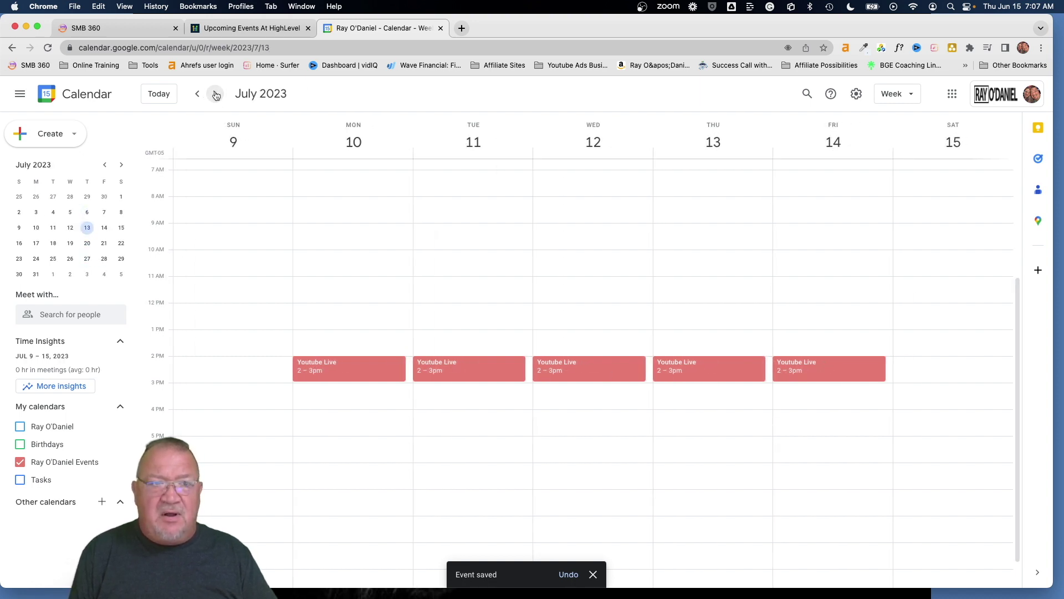
click(197, 95)
click(197, 95)
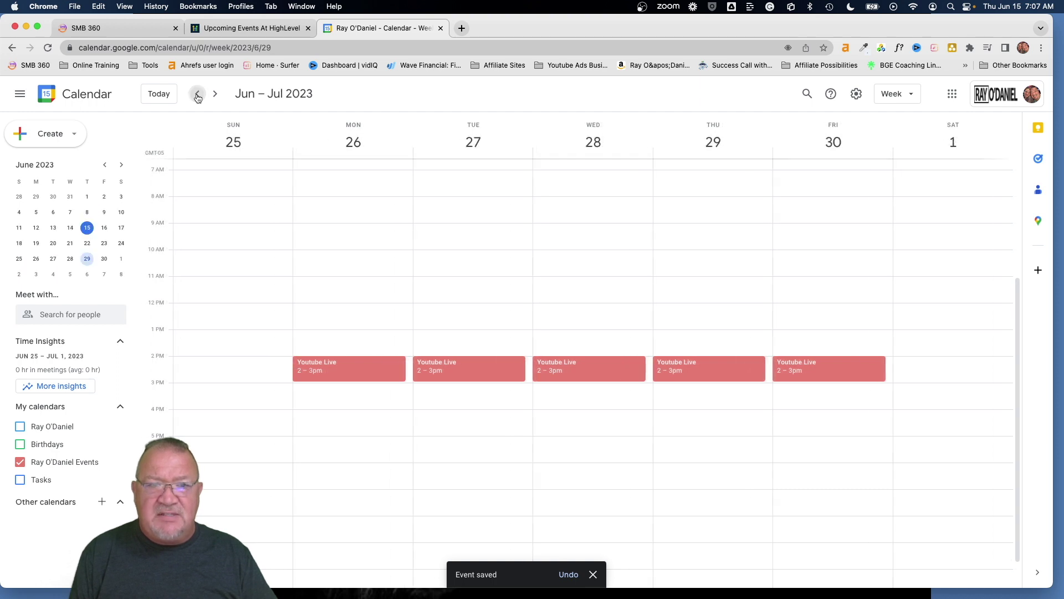
- Go back to the calendar week of June 18, and switch to SMB 360 to open the DiGi Global Website's pages
click(197, 96)
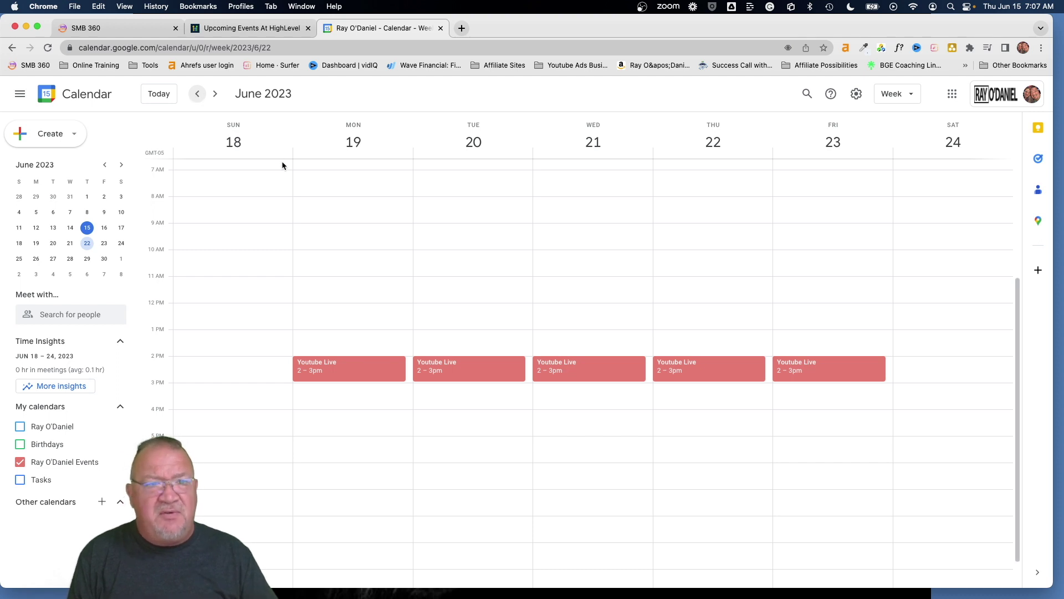
click(114, 29)
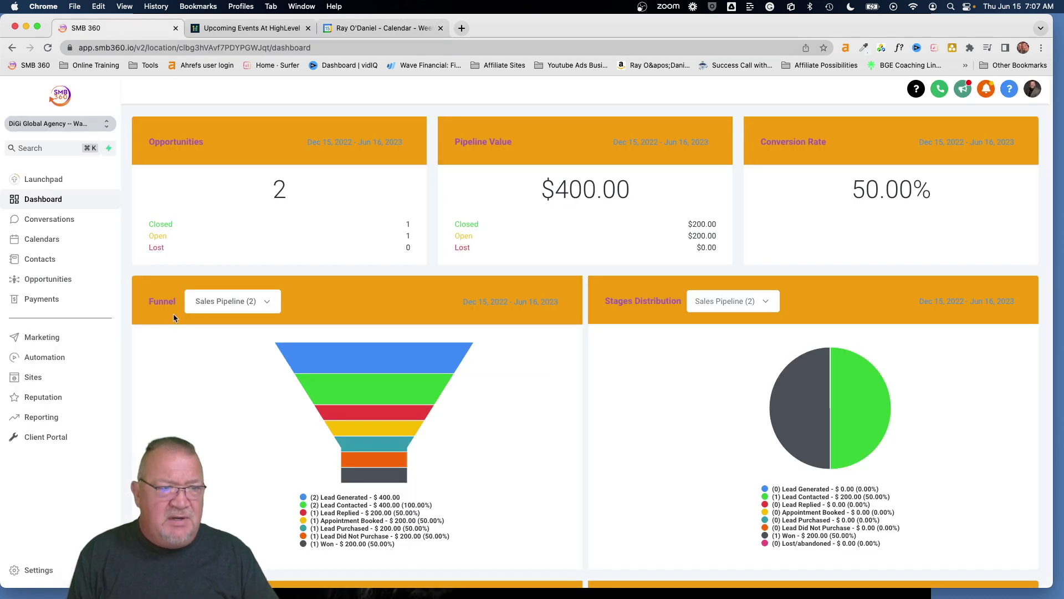
click(33, 378)
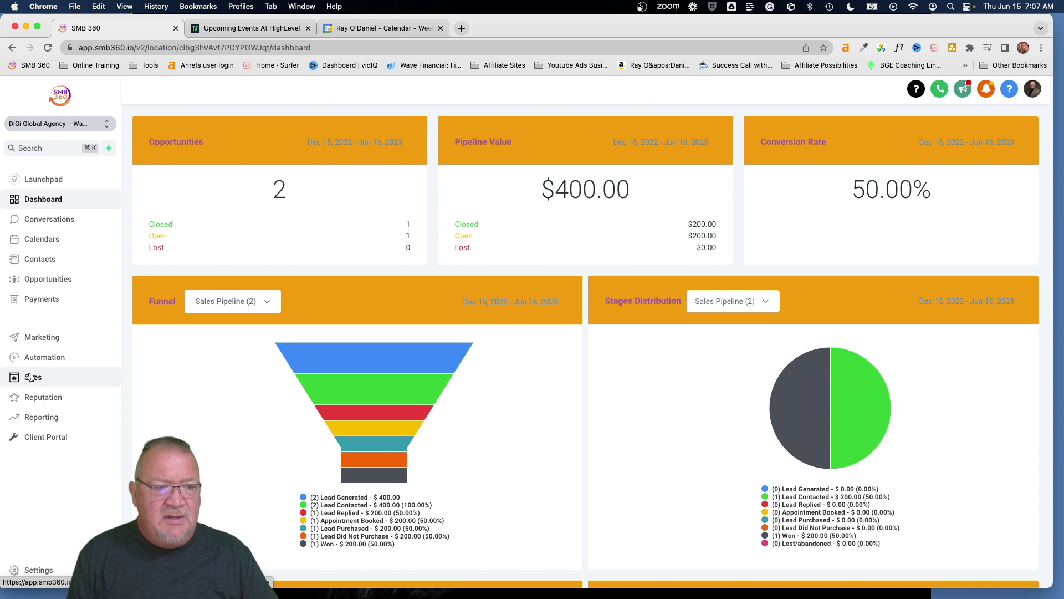
click(224, 113)
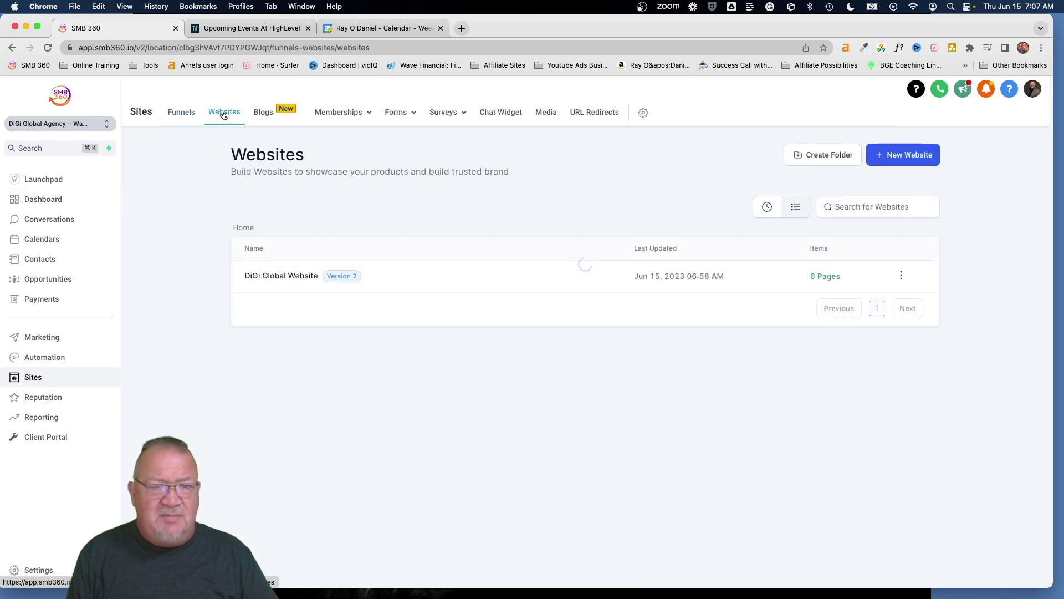
click(275, 277)
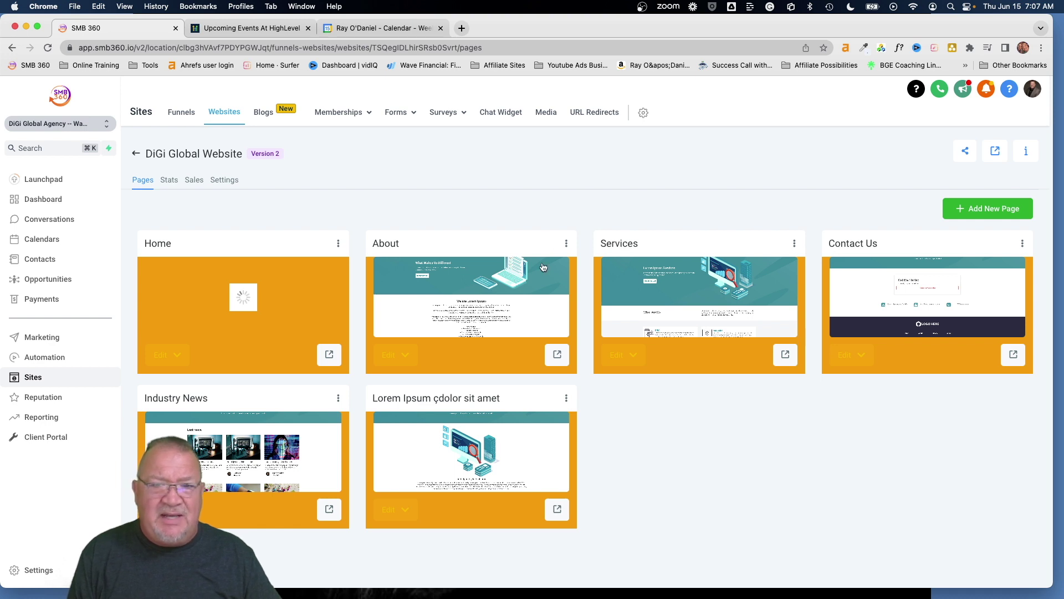
- Clone the About page into DiGi Global Website under the DiGi Global Agency location
click(566, 243)
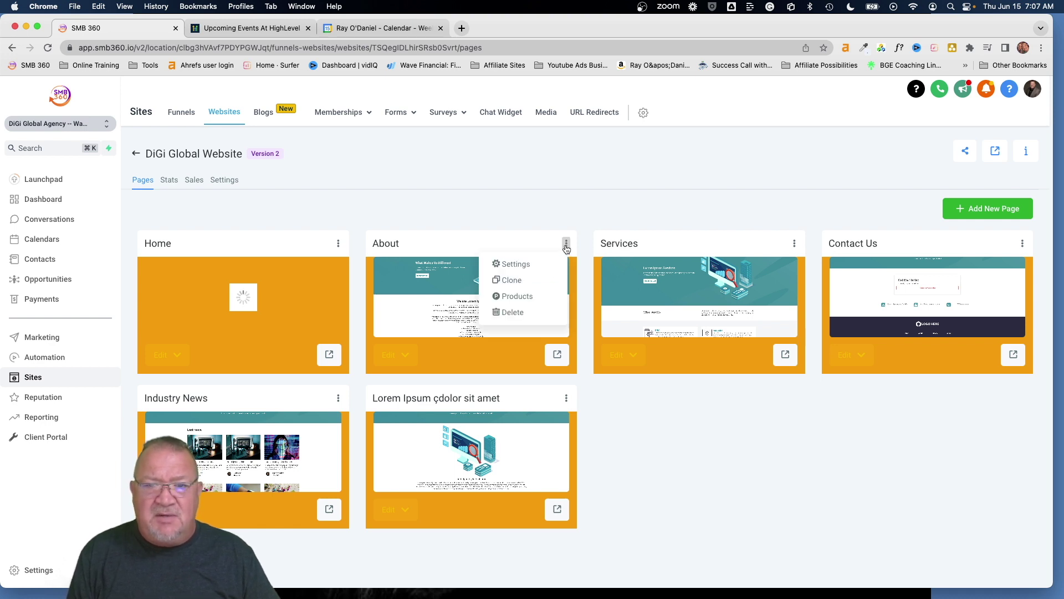
click(503, 284)
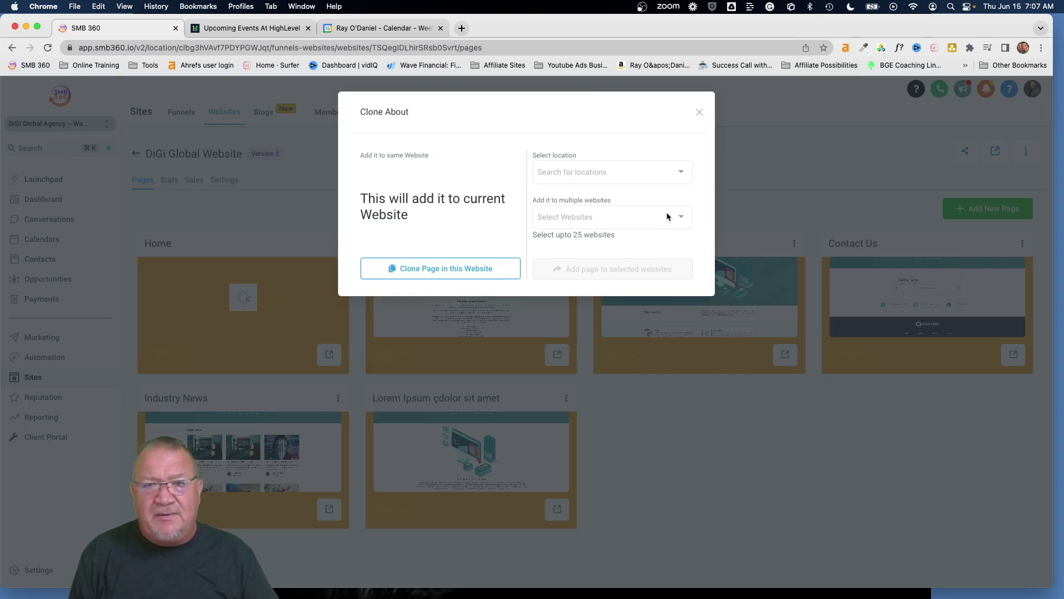
click(668, 182)
scroll(653, 267, down, 1)
scroll(653, 267, up, 1)
click(593, 237)
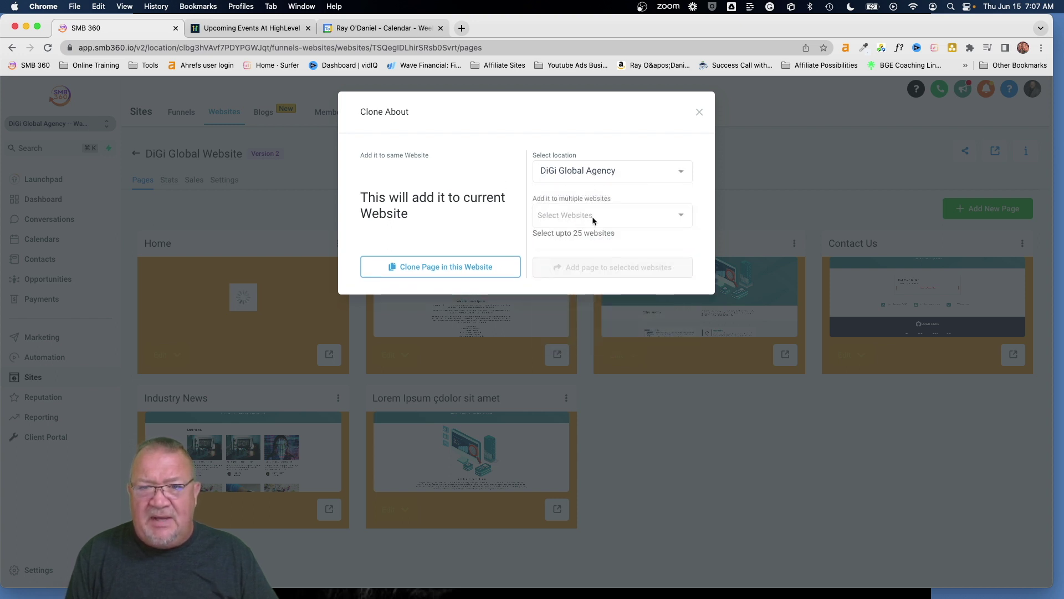
click(592, 215)
click(553, 237)
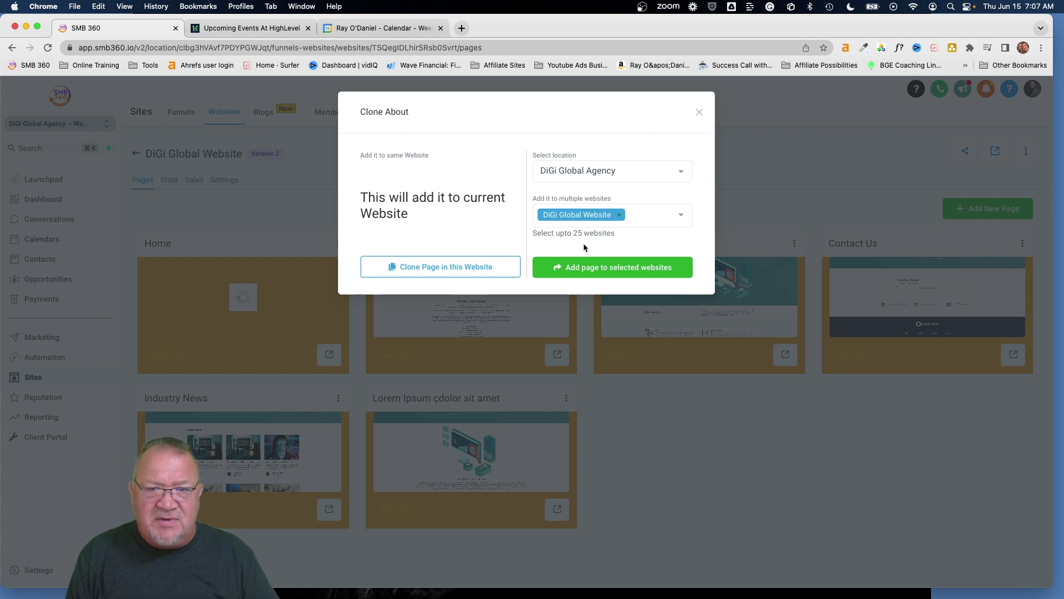
click(592, 265)
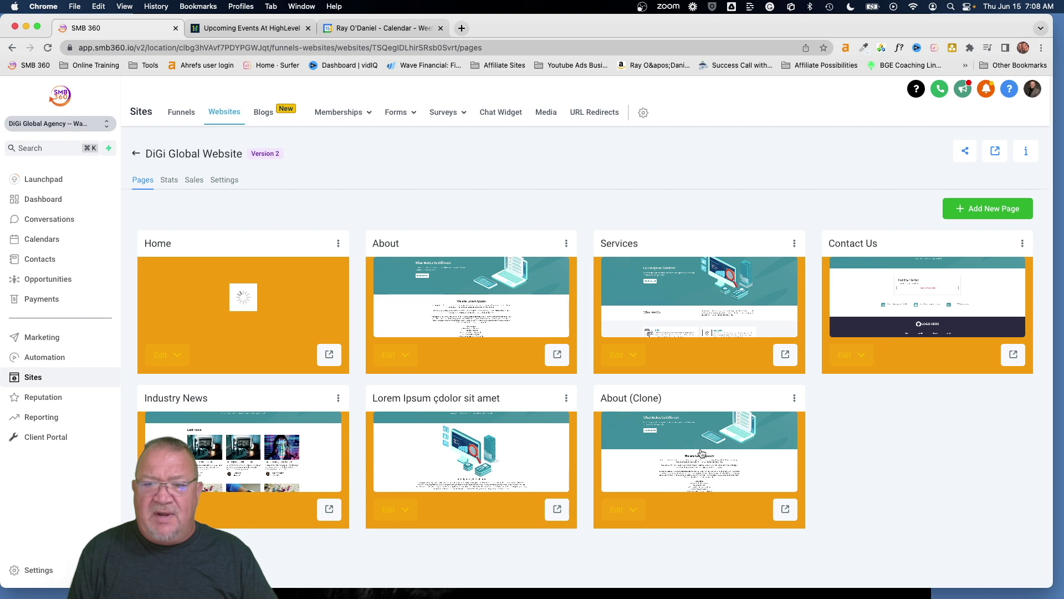
- Rename the cloned About page as Events Calendar and set its path to /events
click(794, 398)
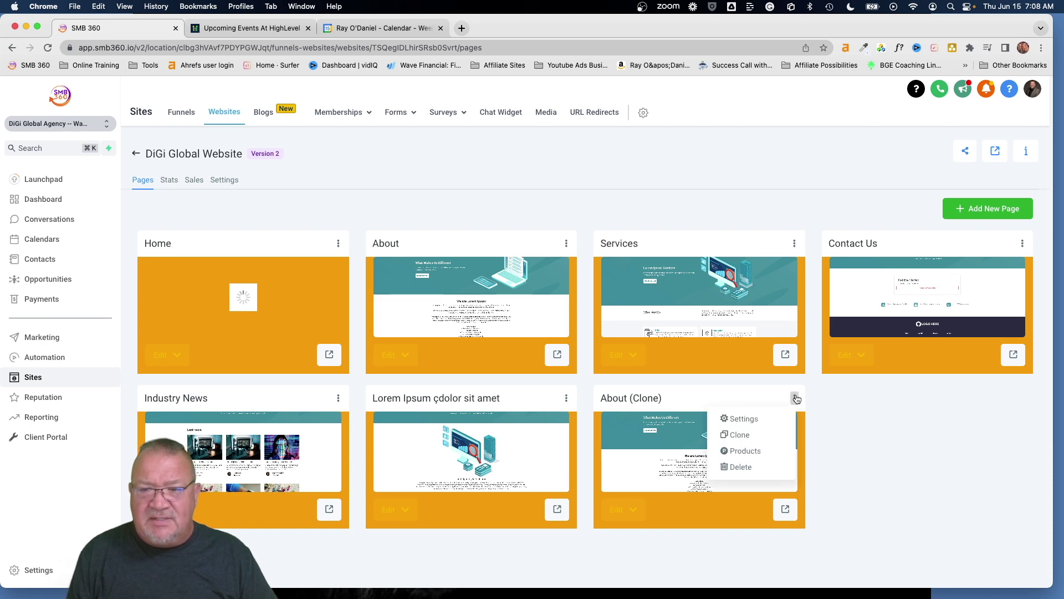
click(736, 419)
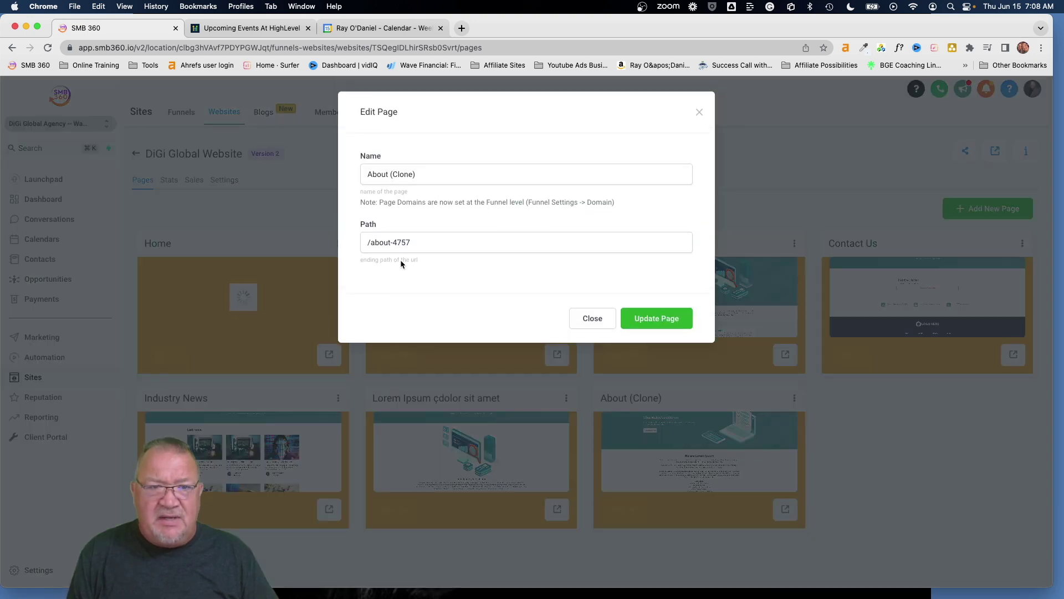
click(410, 174)
drag(410, 174, 317, 177)
text(Events Calendar)
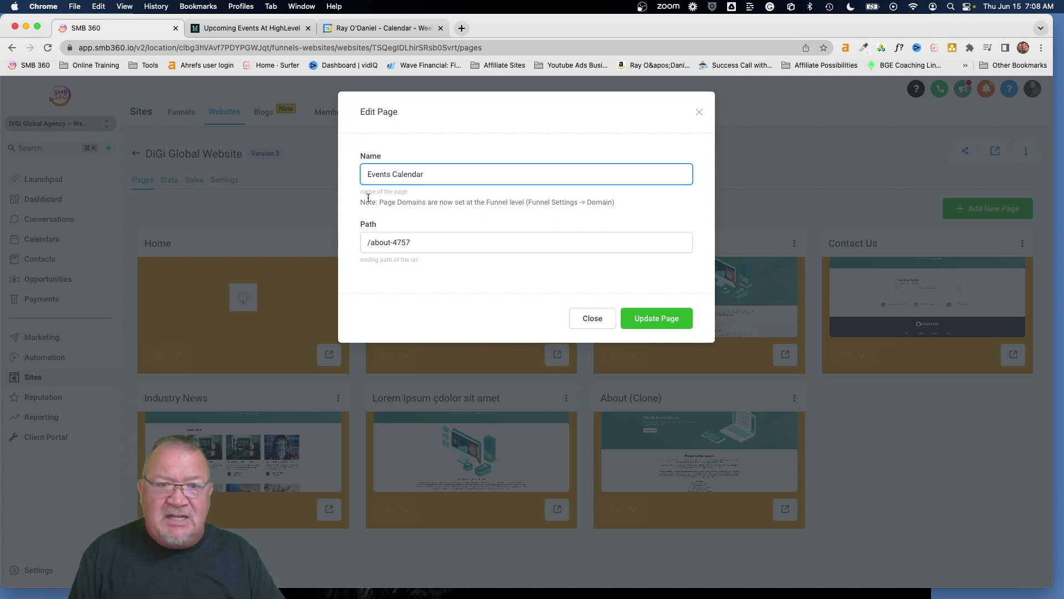
click(411, 242)
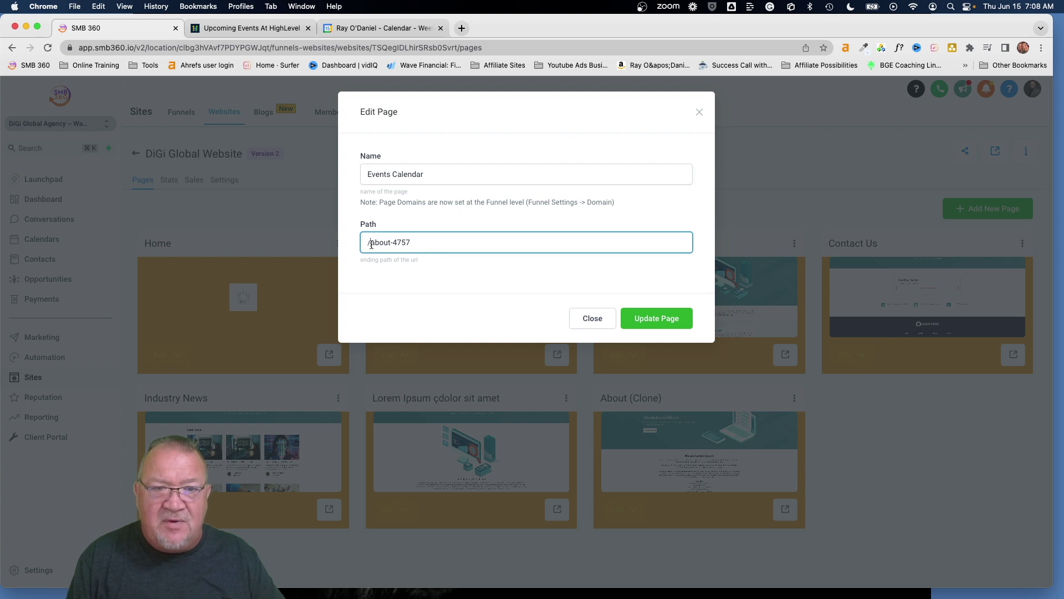
drag(372, 244, 467, 245)
text(events)
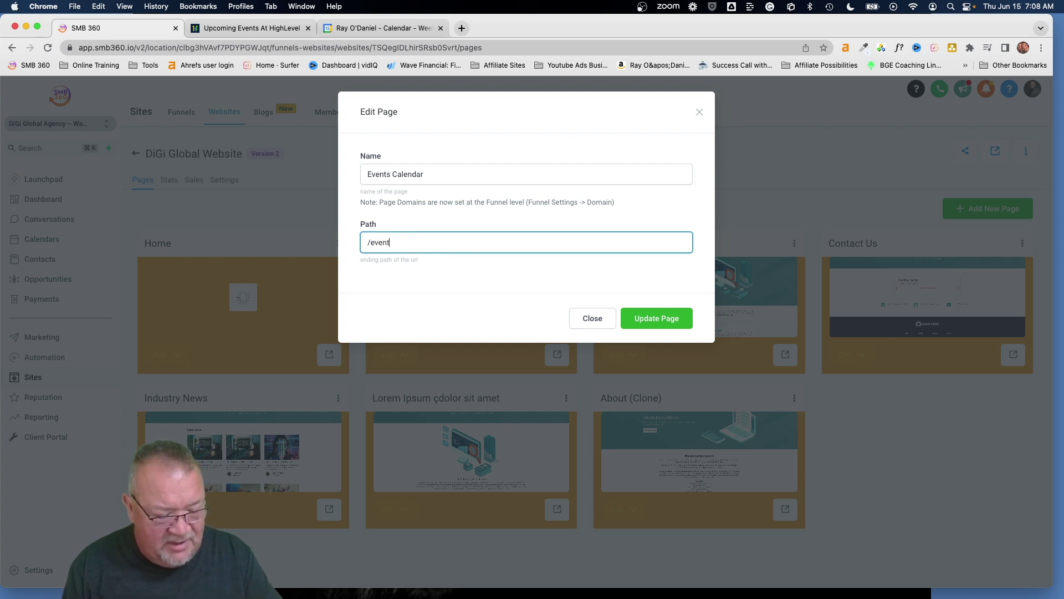
click(650, 318)
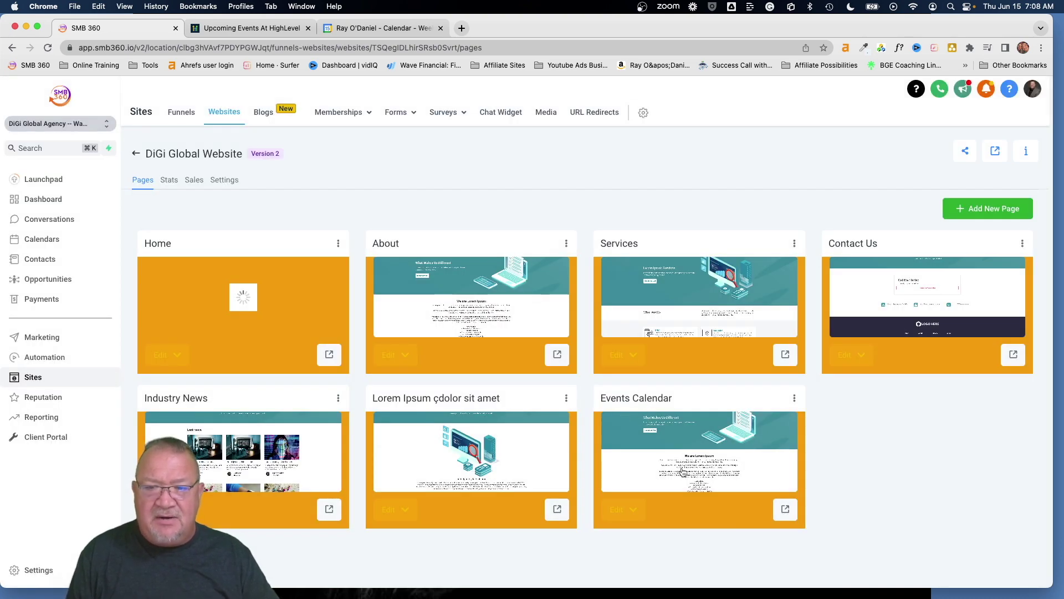
- Open the Events Calendar page in the page builder and delete every section between the header and the footer
click(693, 464)
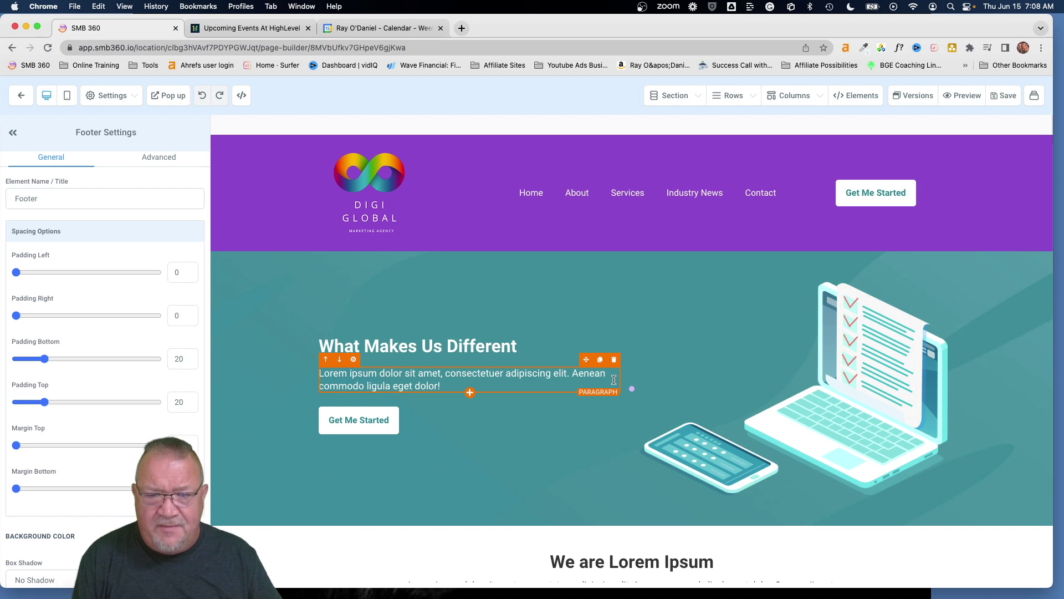
scroll(776, 418, down, 9)
scroll(776, 418, down, 4)
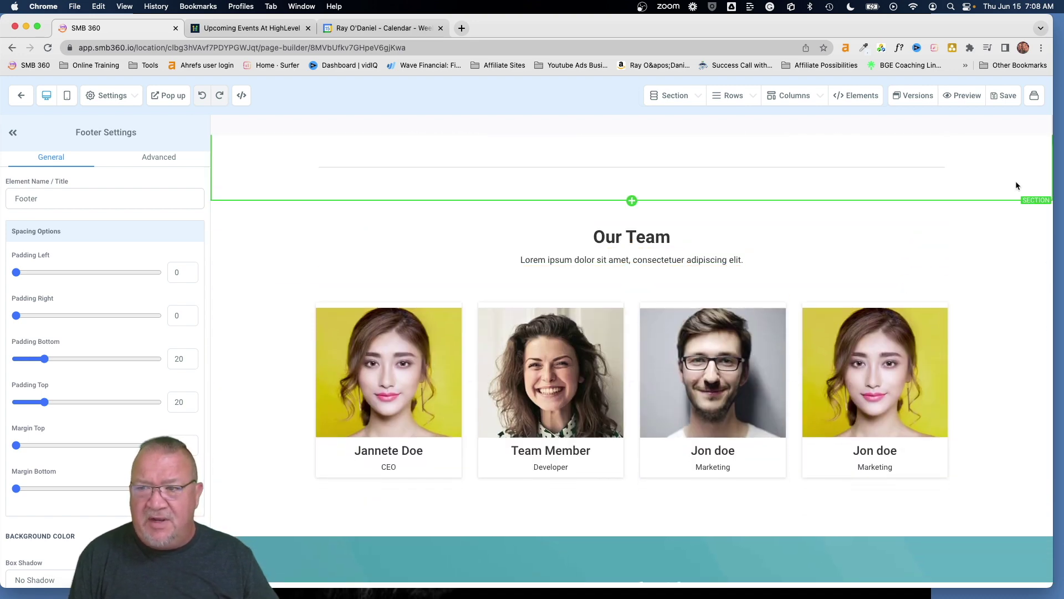
click(1045, 237)
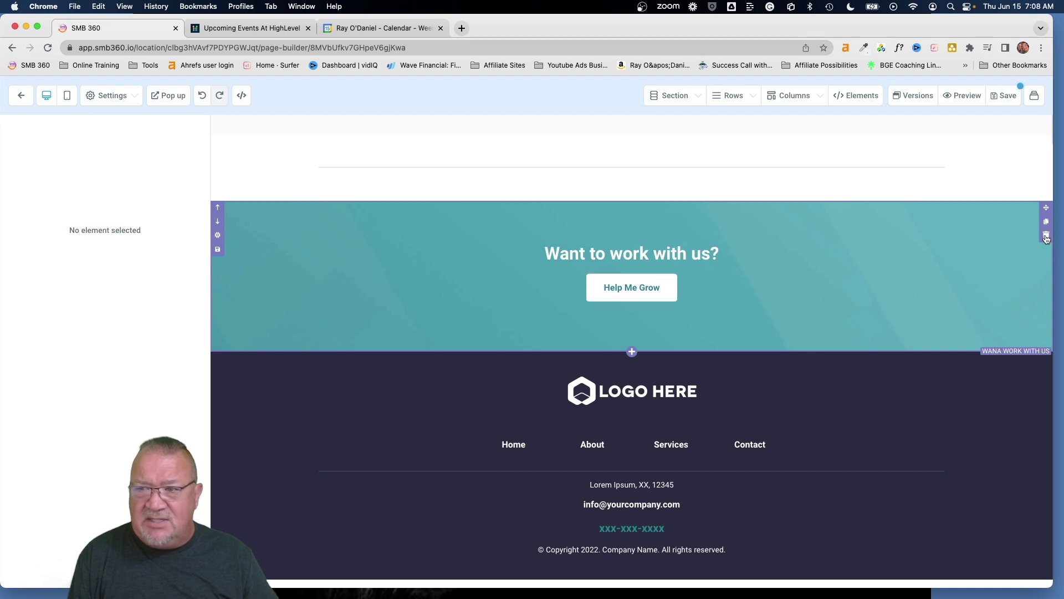
click(1045, 235)
scroll(1045, 234, up, 5)
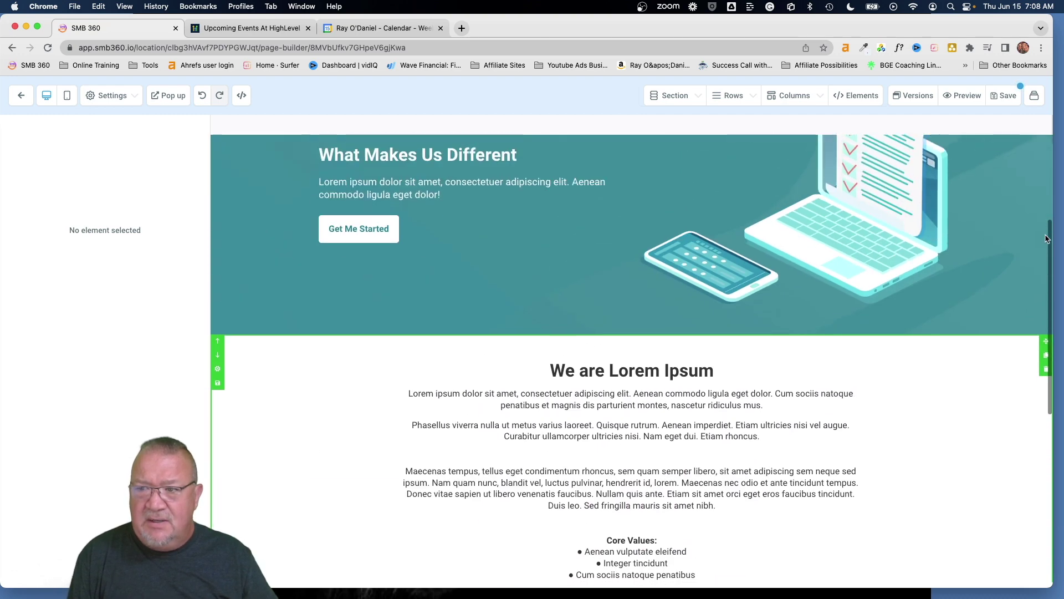
click(1042, 301)
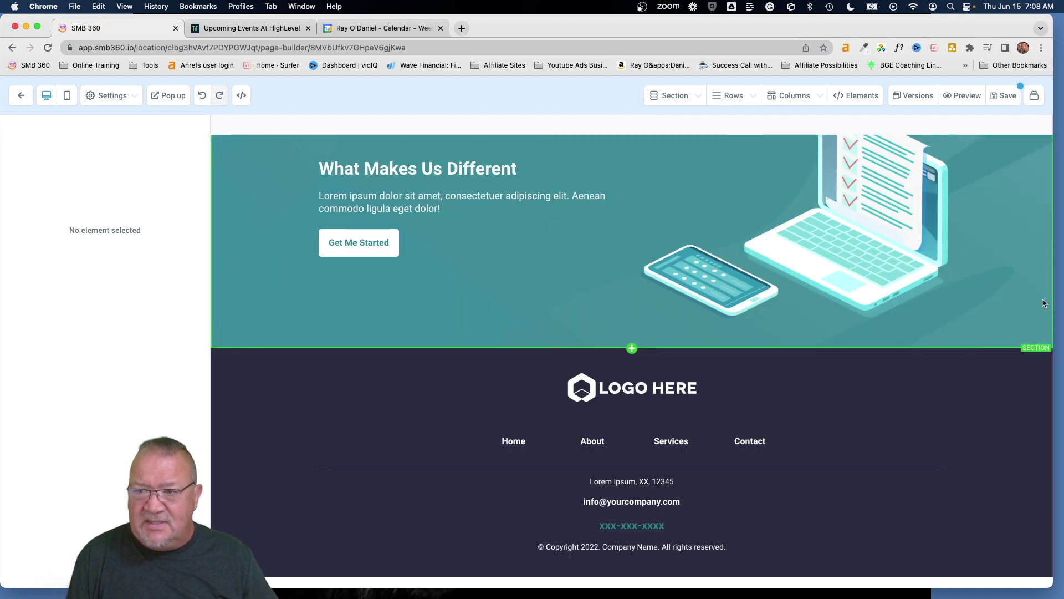
scroll(1042, 299, up, 2)
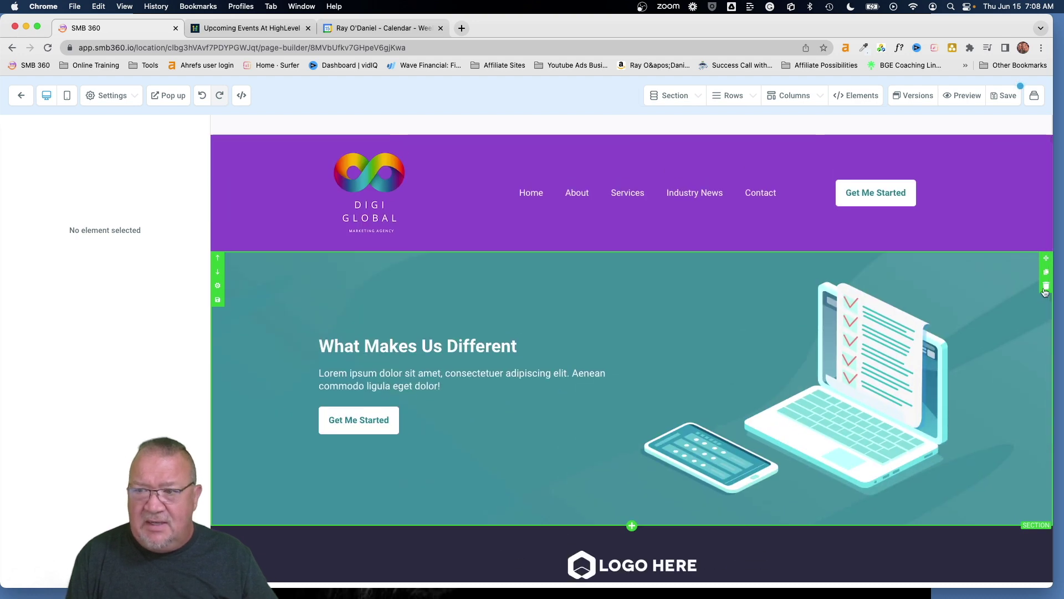
click(1045, 286)
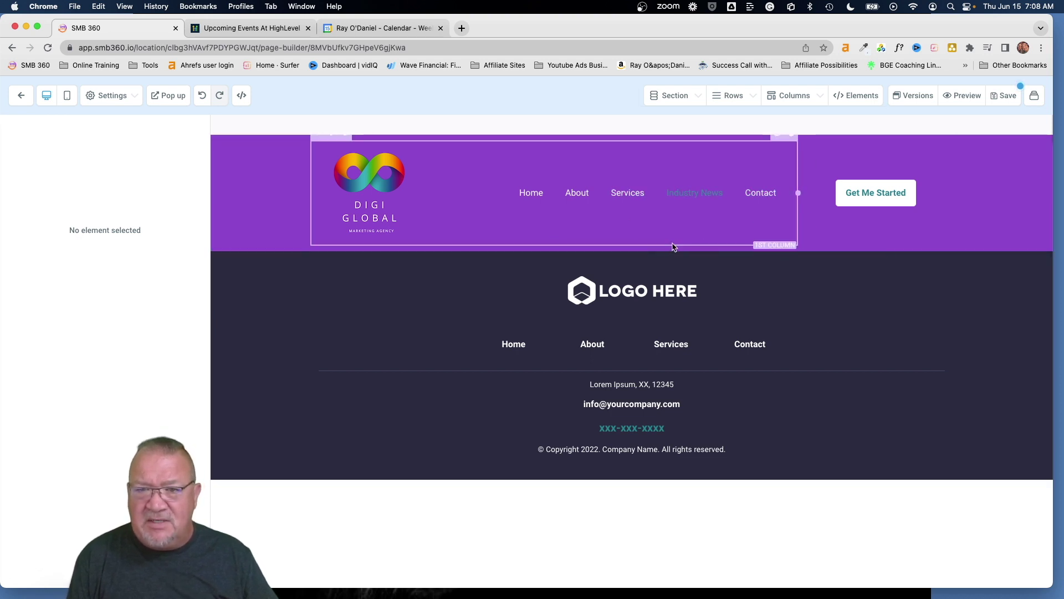
- Insert a full-width section between the header and the footer, and give it a one-column row
click(632, 252)
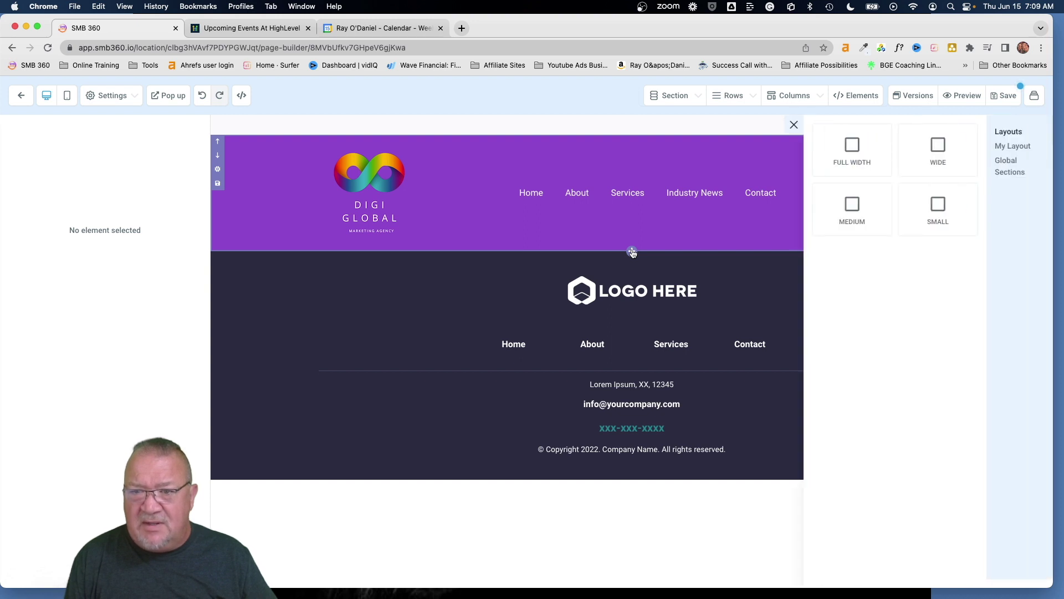
click(847, 156)
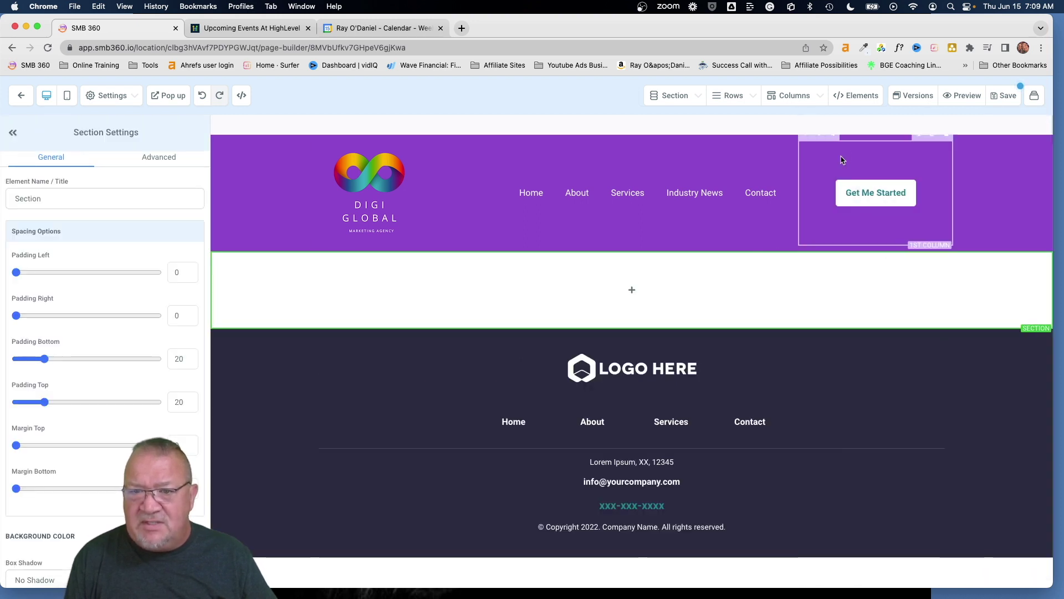
click(636, 291)
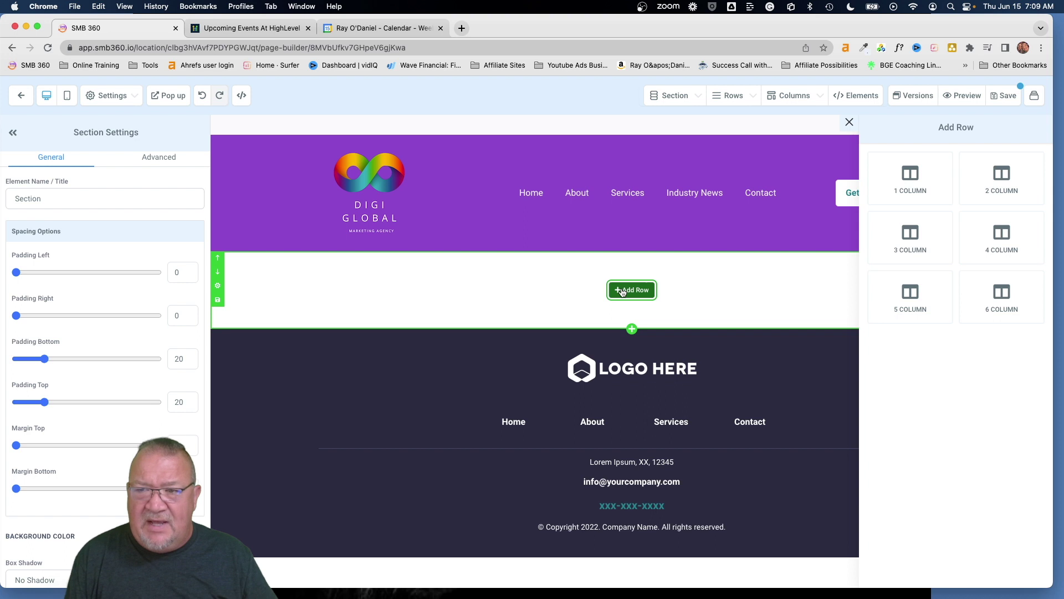
click(912, 190)
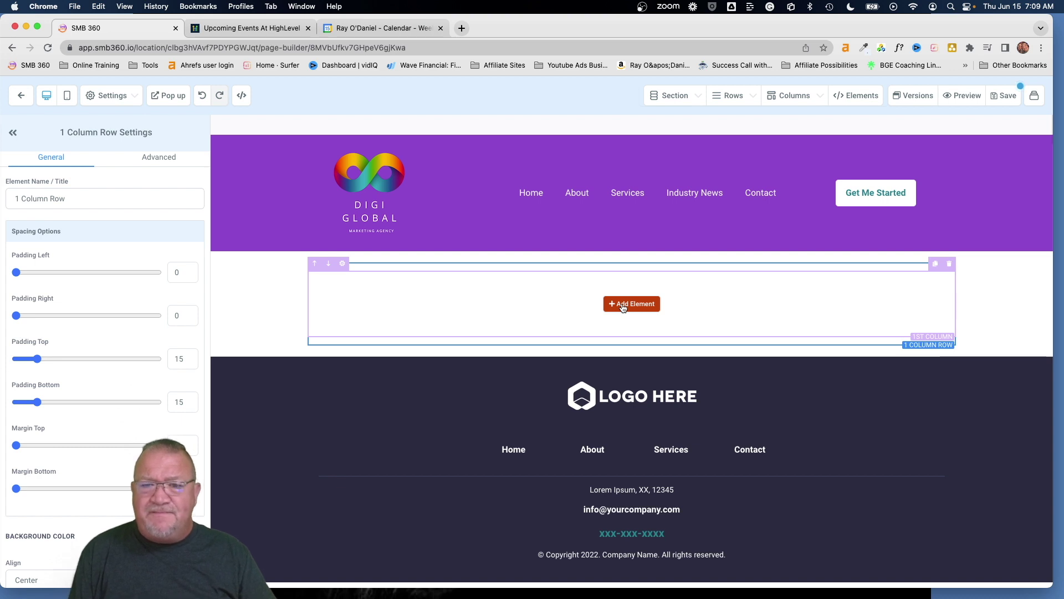
- Add a Custom JS/HTML element to the empty column of the new row
click(623, 308)
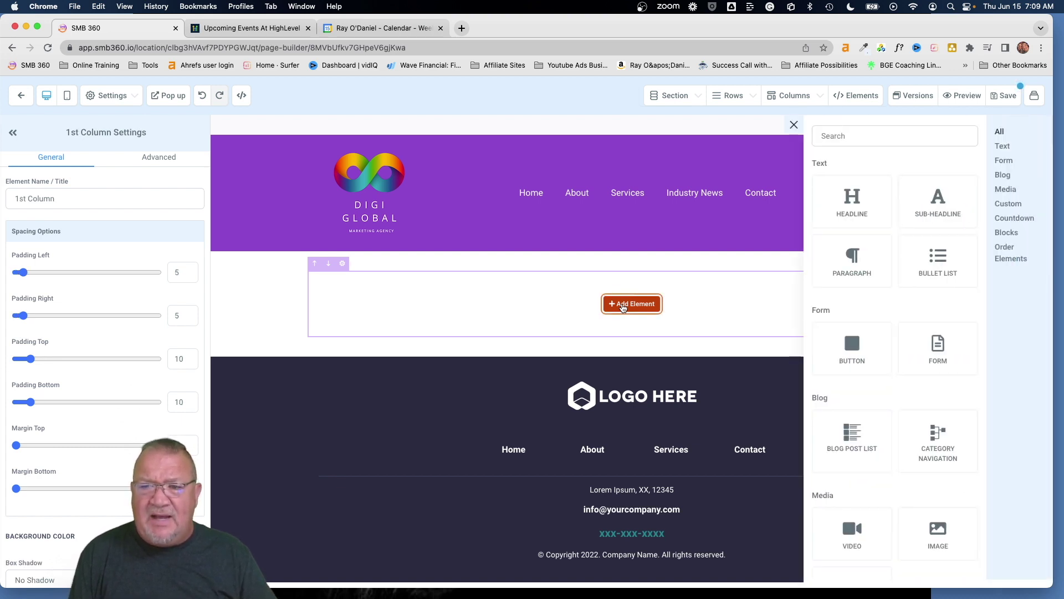
scroll(861, 320, down, 6)
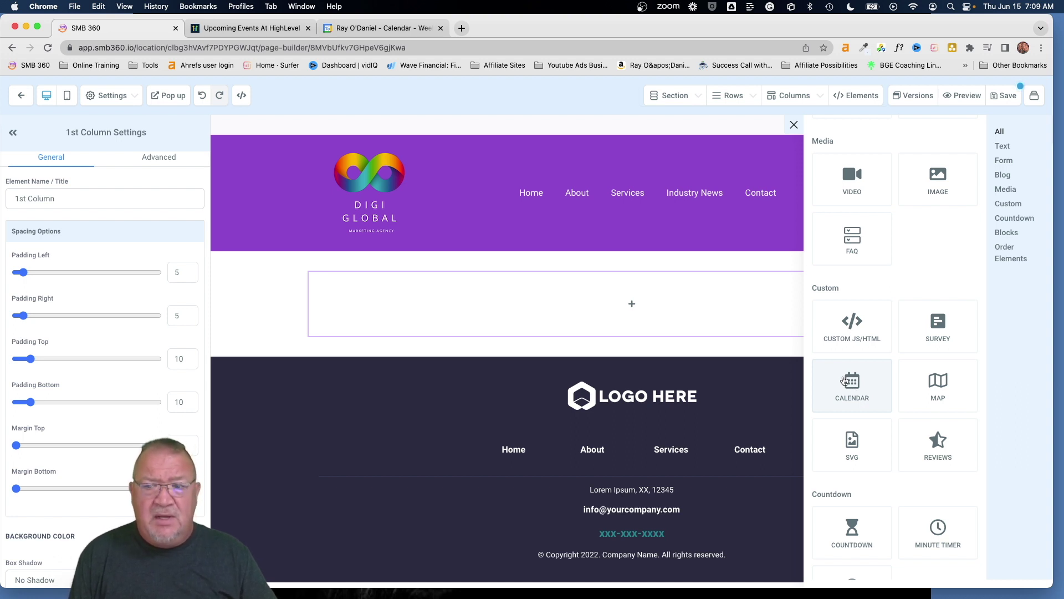
click(848, 323)
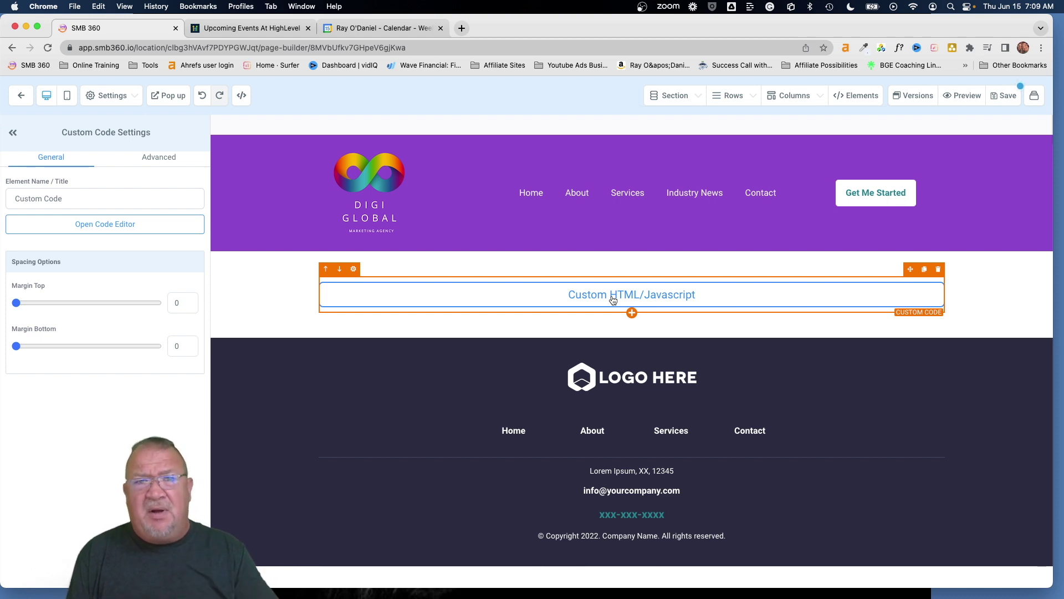
- Switch to Google Calendar and open the dedicated events calendar's integration settings at its embed code
click(369, 29)
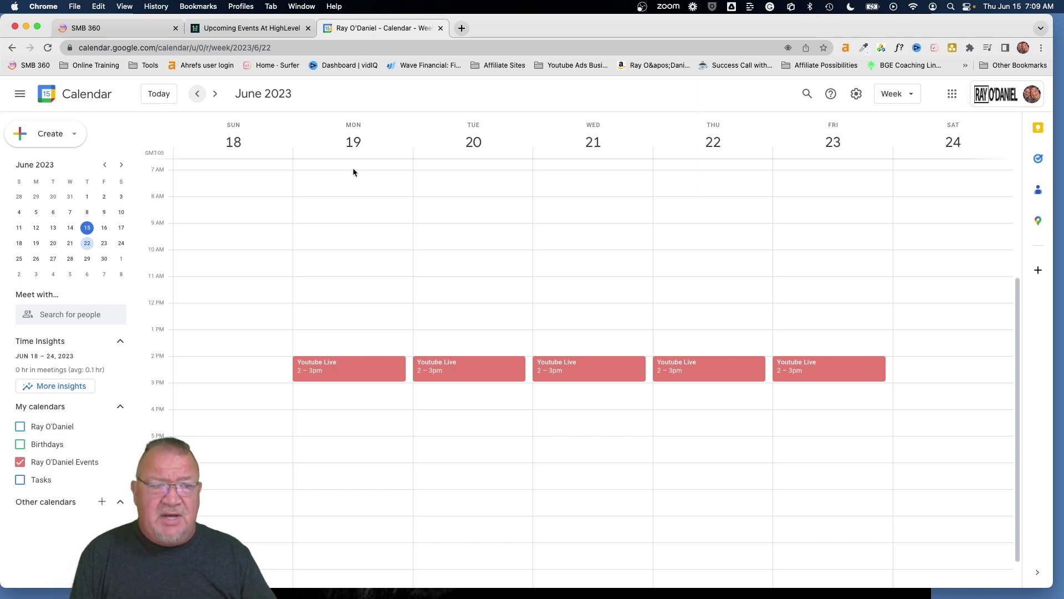
click(856, 94)
click(868, 120)
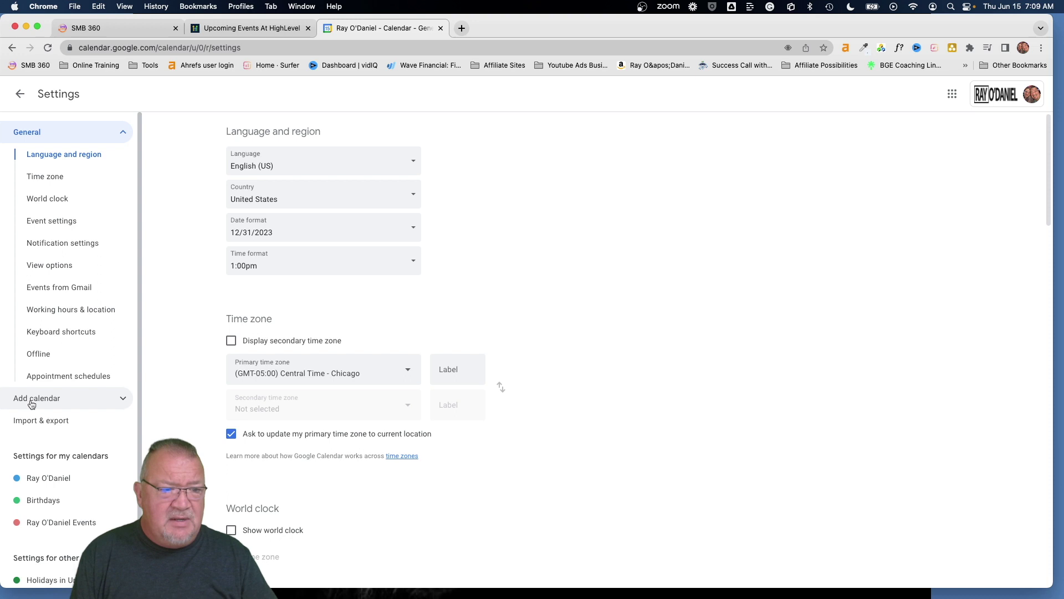
scroll(49, 410, down, 1)
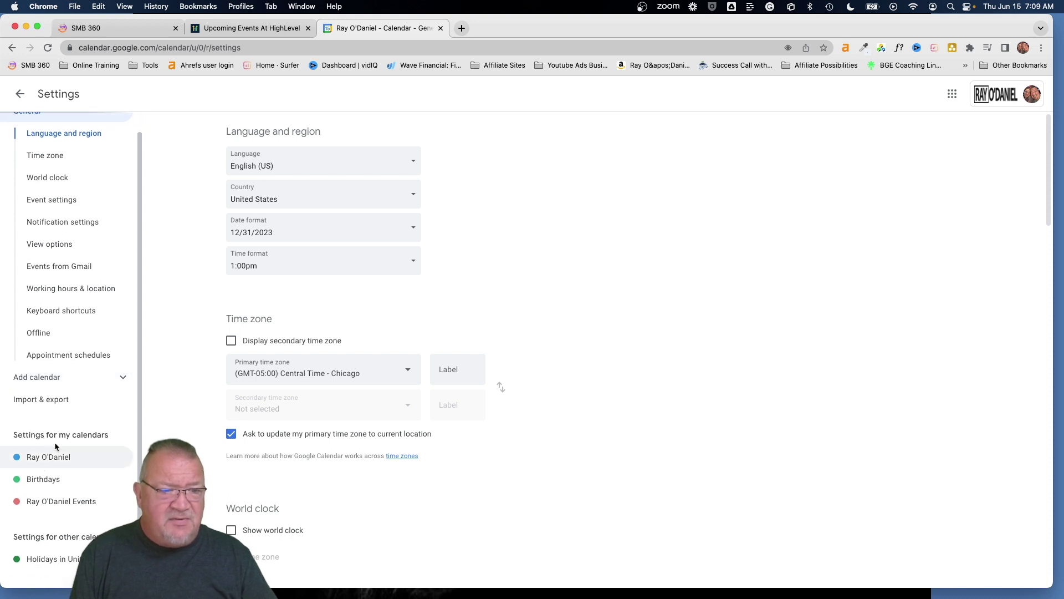
click(51, 502)
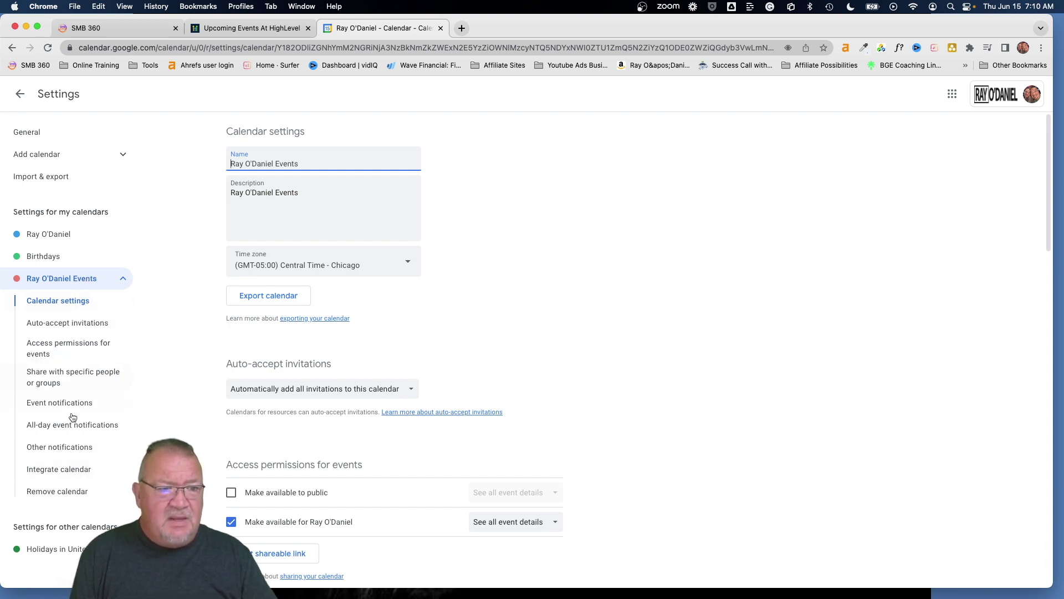
click(56, 474)
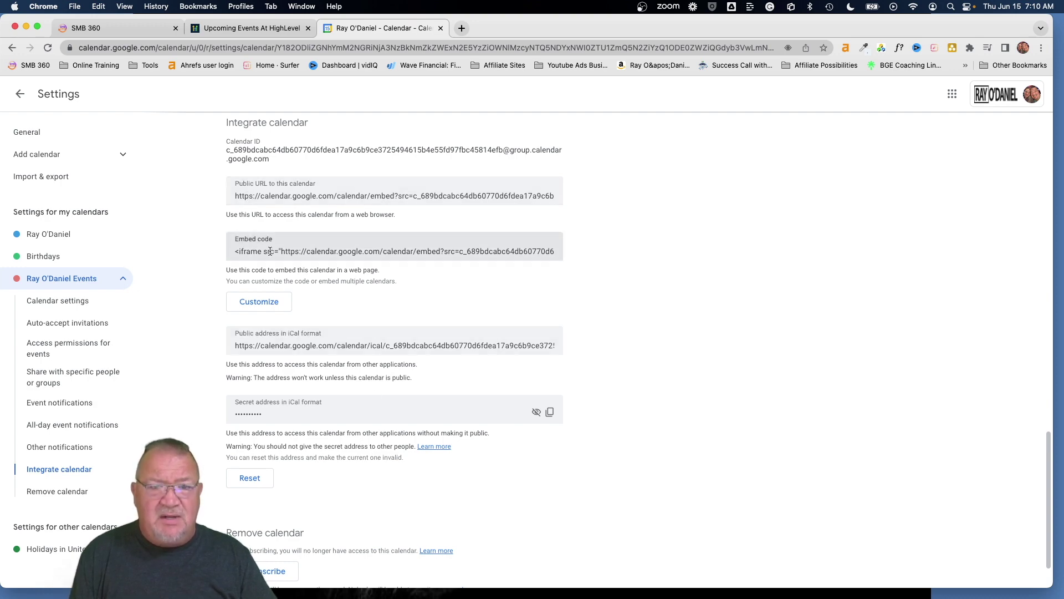
- Copy the complete iframe embed code of the dedicated events calendar
scroll(254, 250, up, 5)
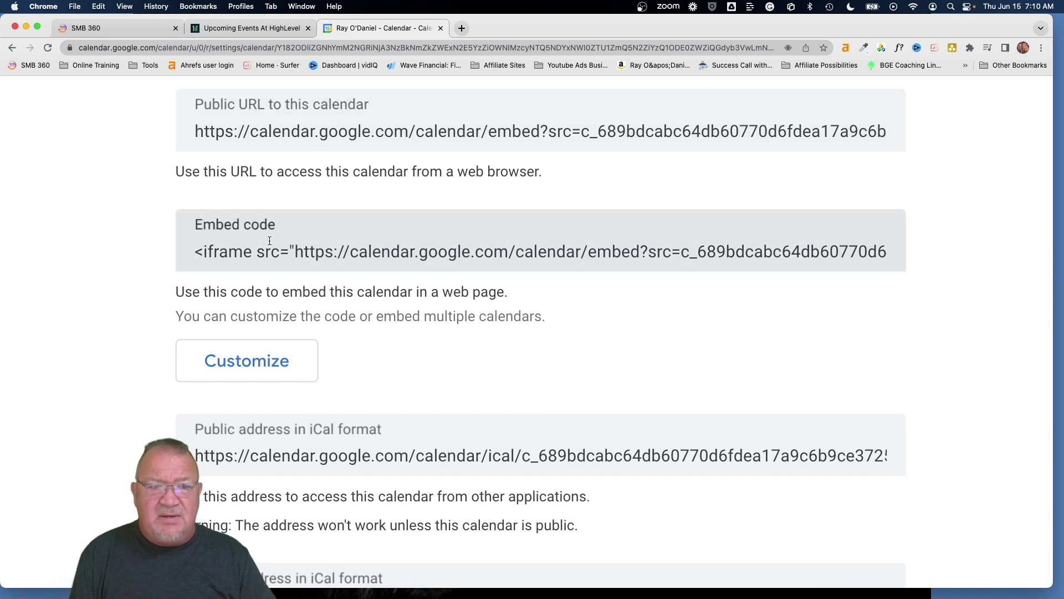
click(252, 255)
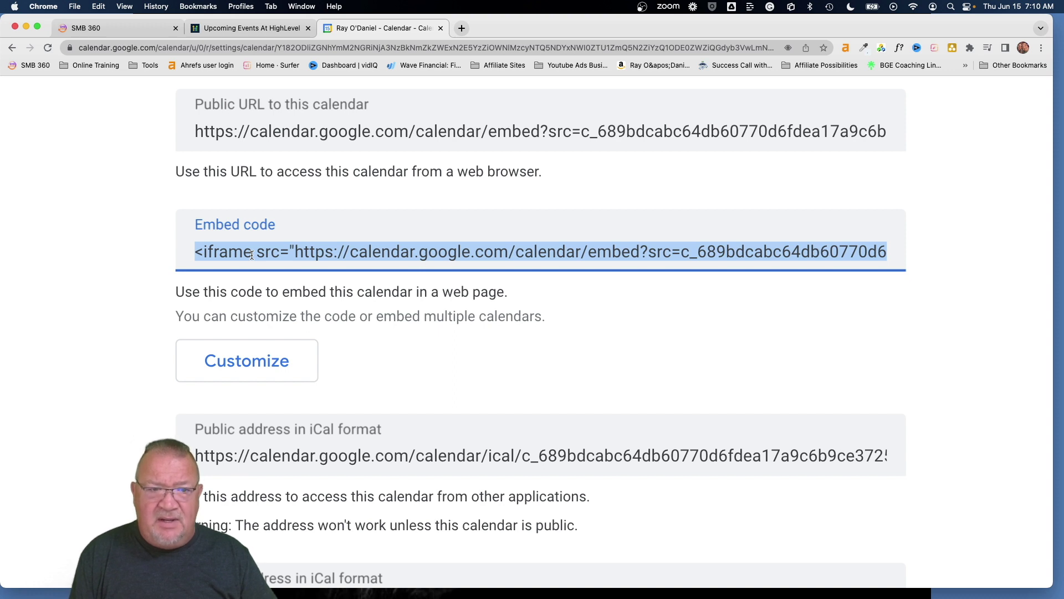
right_click(251, 255)
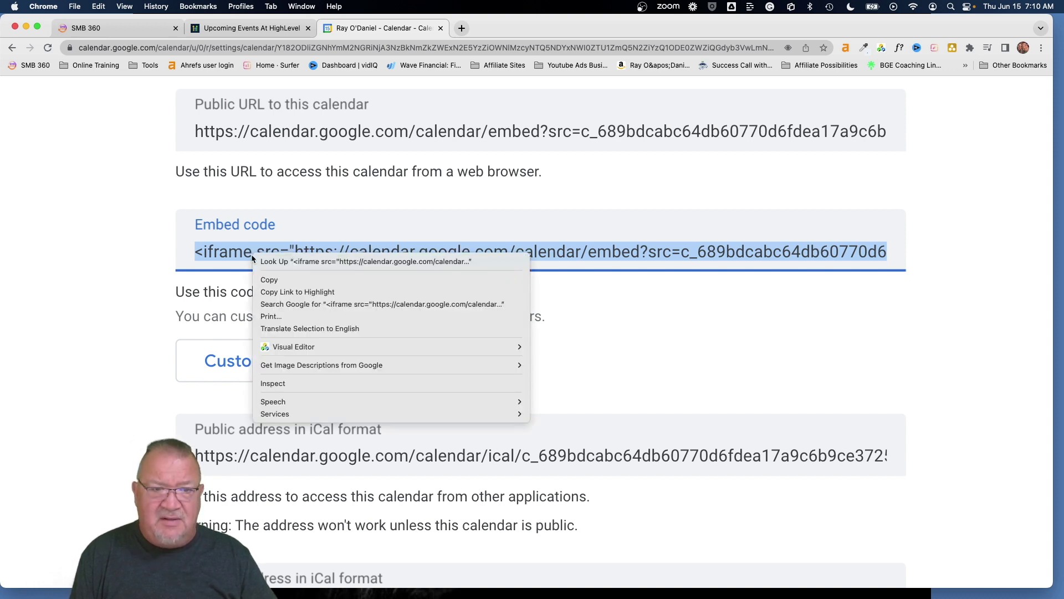
click(275, 280)
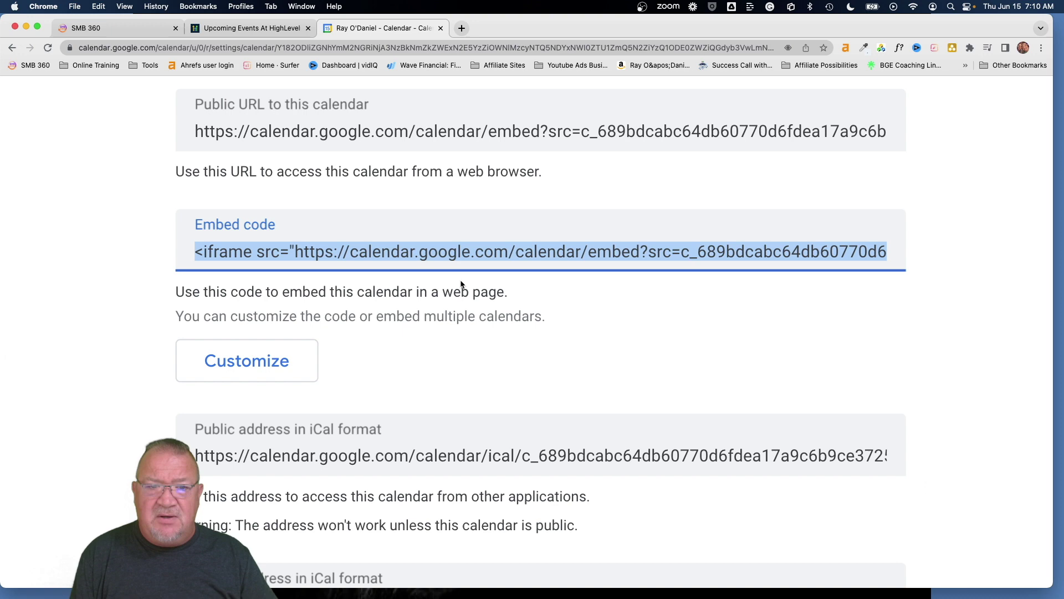
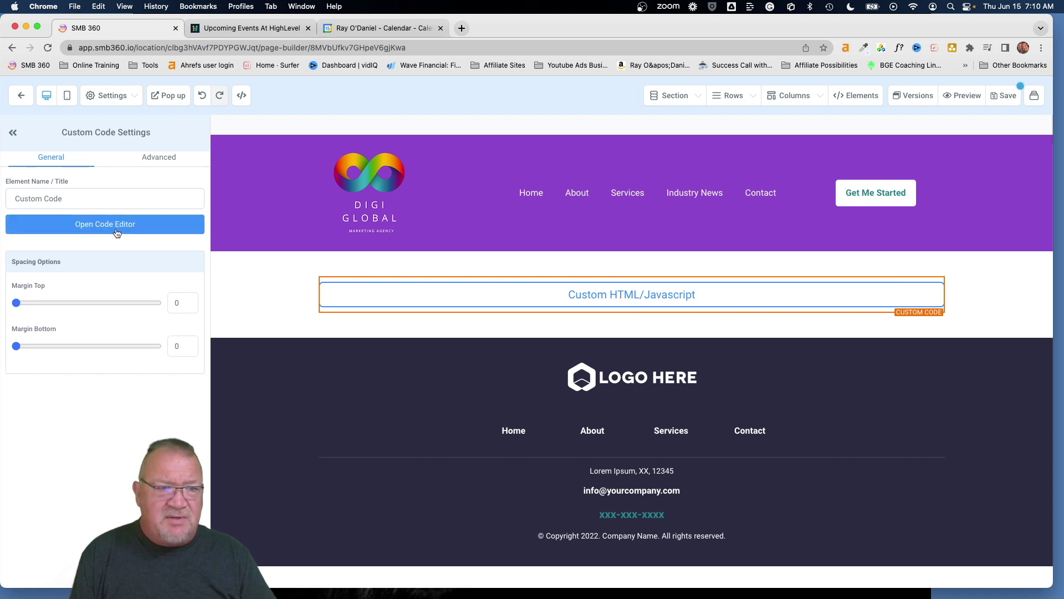
- In SMB 360, paste the copied iframe into the Custom Code element's code editor, then save the page without entering SEO meta data
click(94, 228)
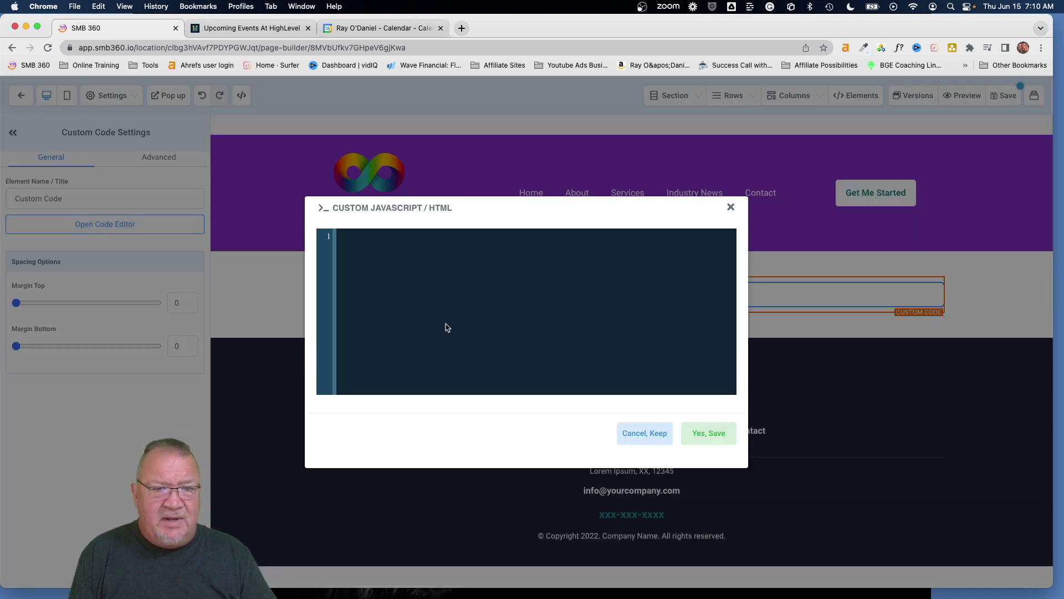
key(super+v)
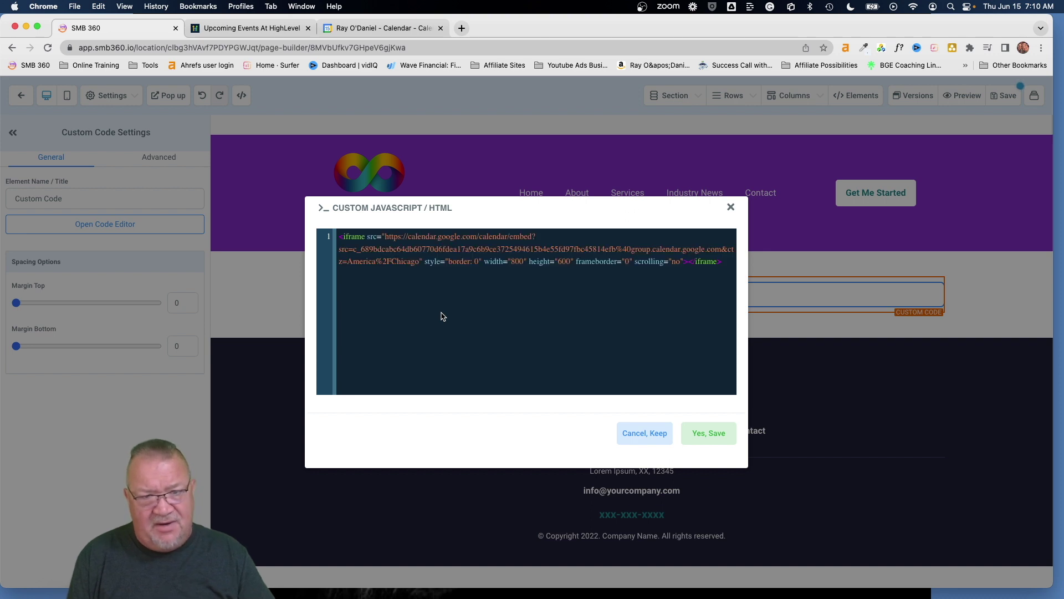
click(708, 435)
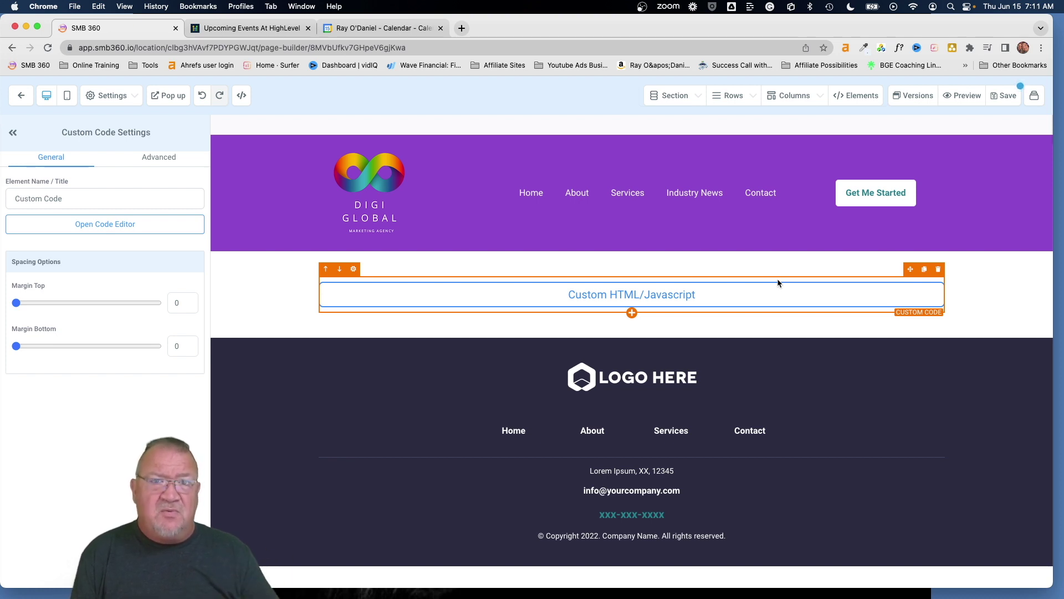
click(1007, 97)
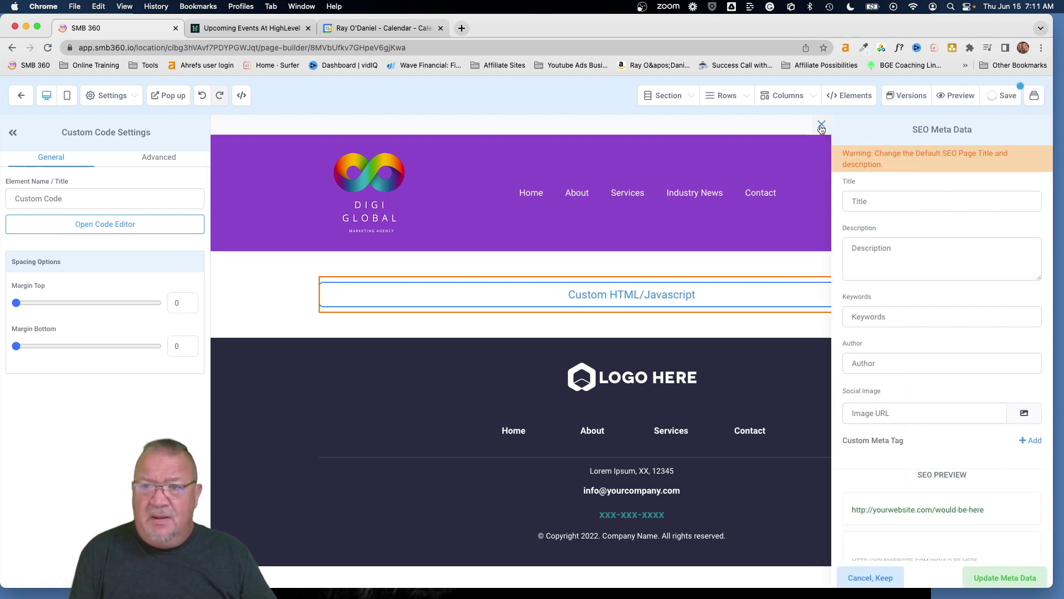
click(821, 125)
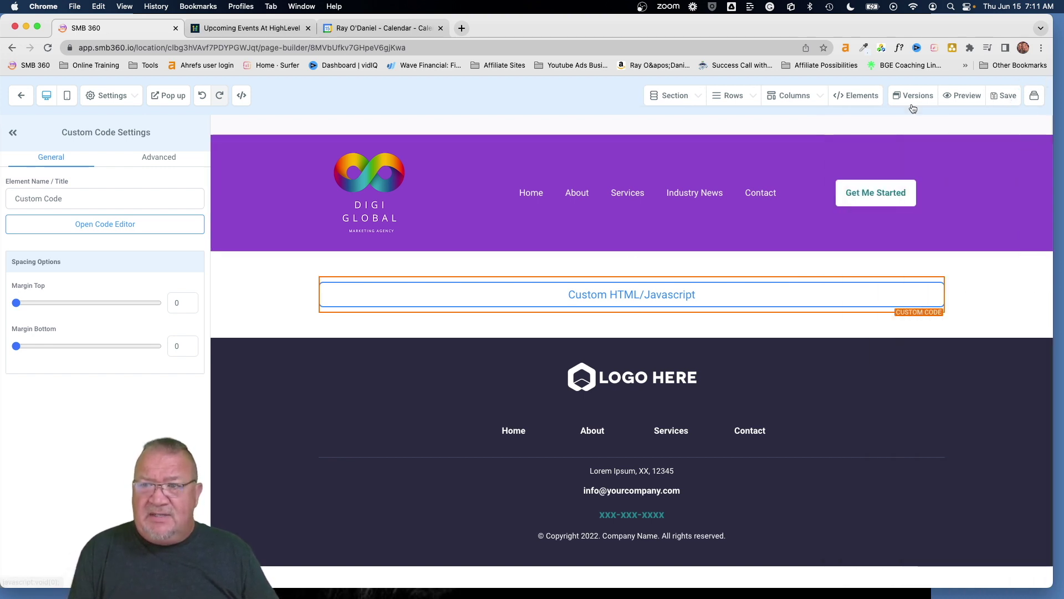
- Preview the Events Calendar page and view the details of the June 20 Youtube Live event in the embedded calendar
click(965, 97)
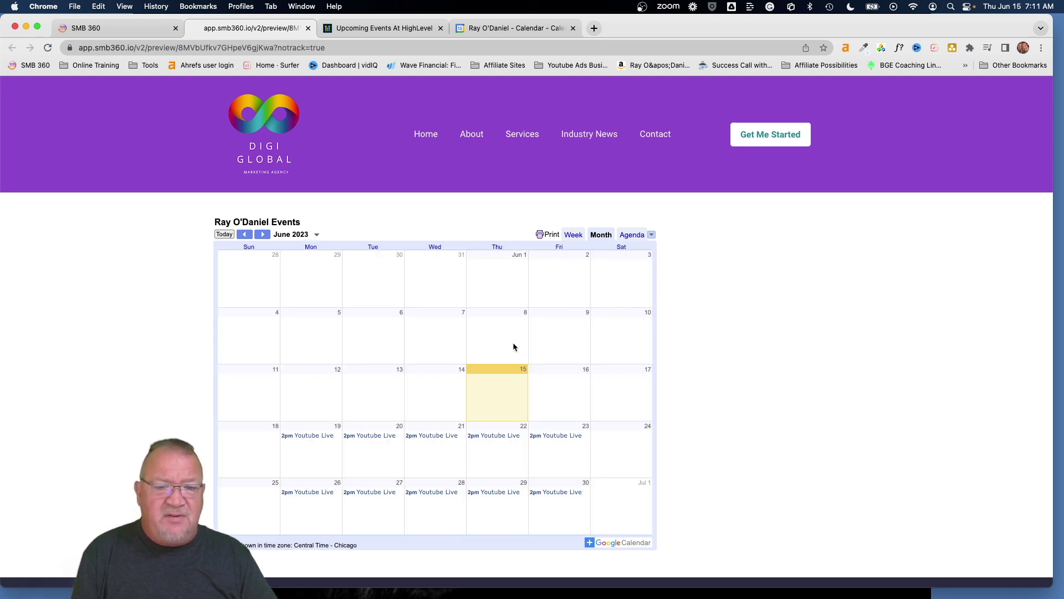
scroll(657, 388, down, 5)
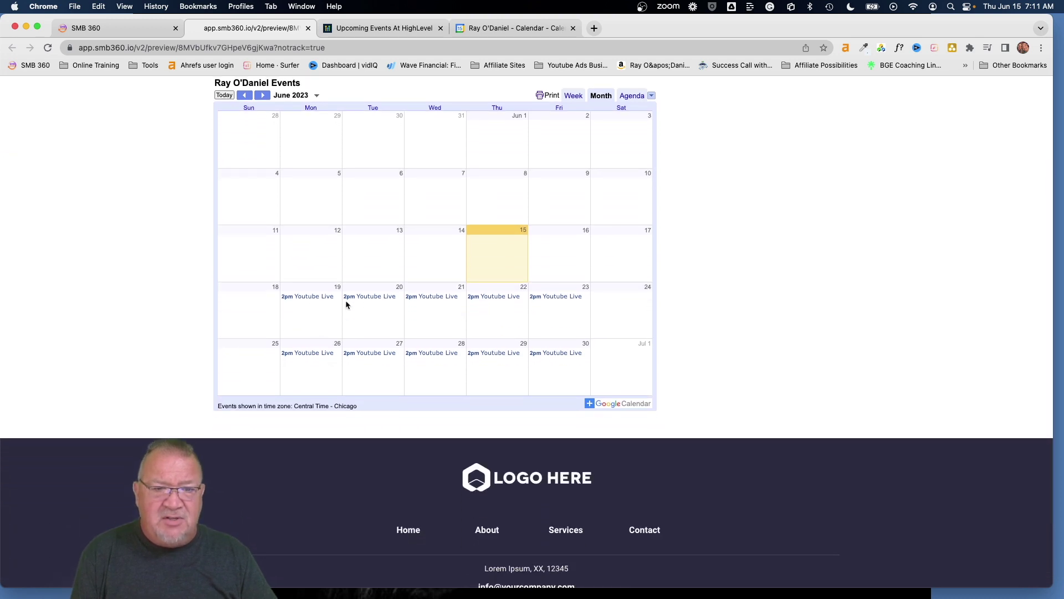
click(376, 297)
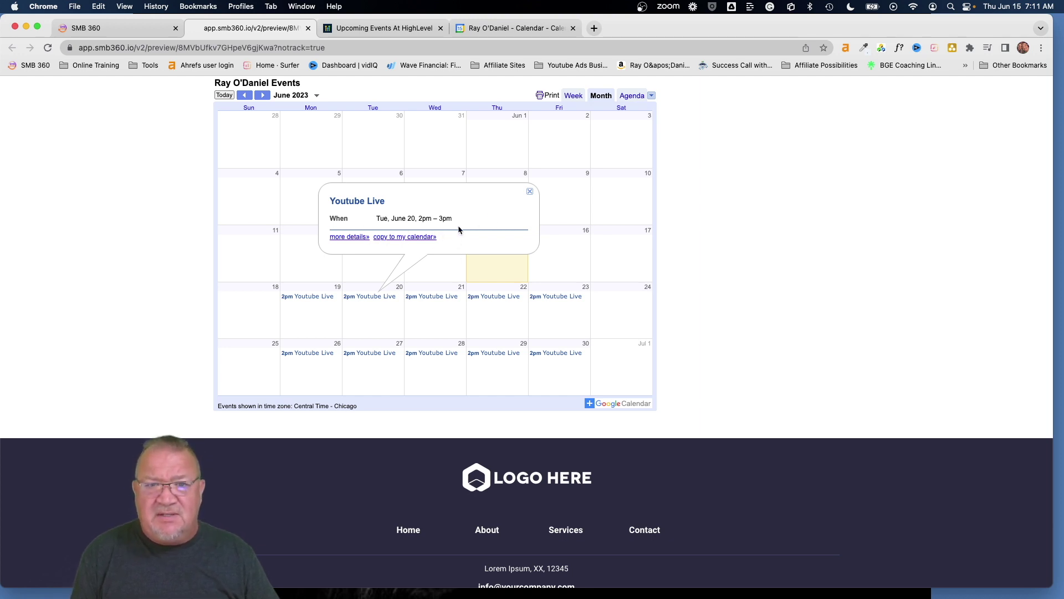
click(529, 191)
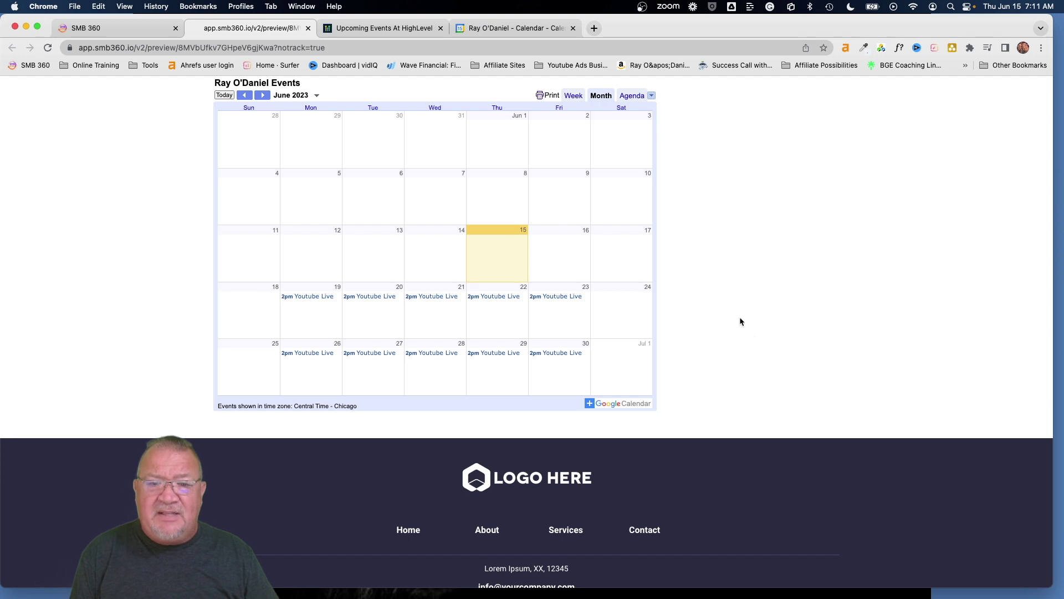
scroll(755, 340, up, 3)
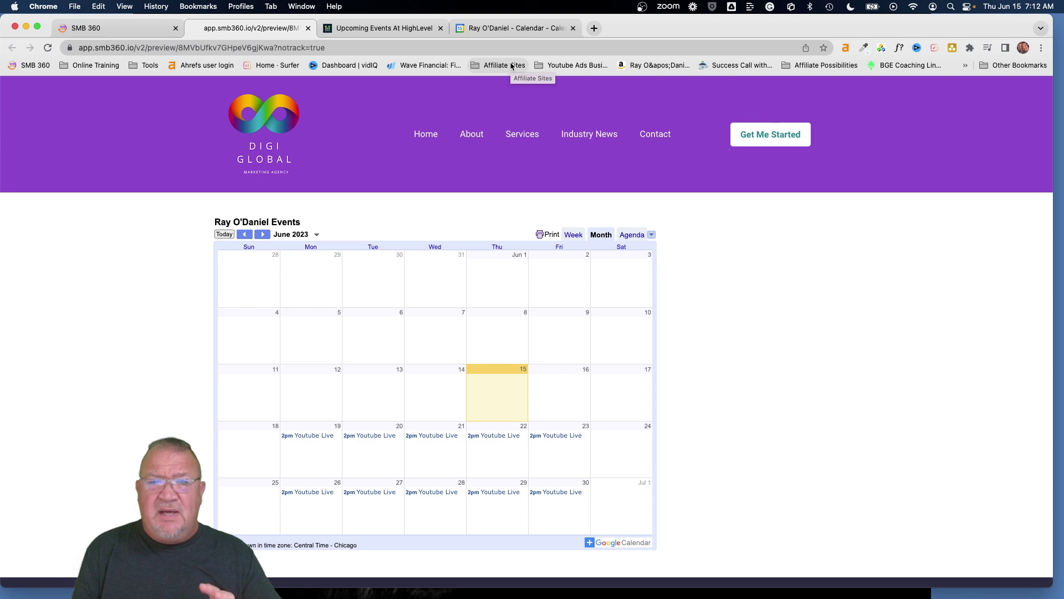
- Switch to Google Calendar's week view and start a 4:00pm to 5:00pm event on Monday, June 19, titled "Tech Office Hours"
click(499, 29)
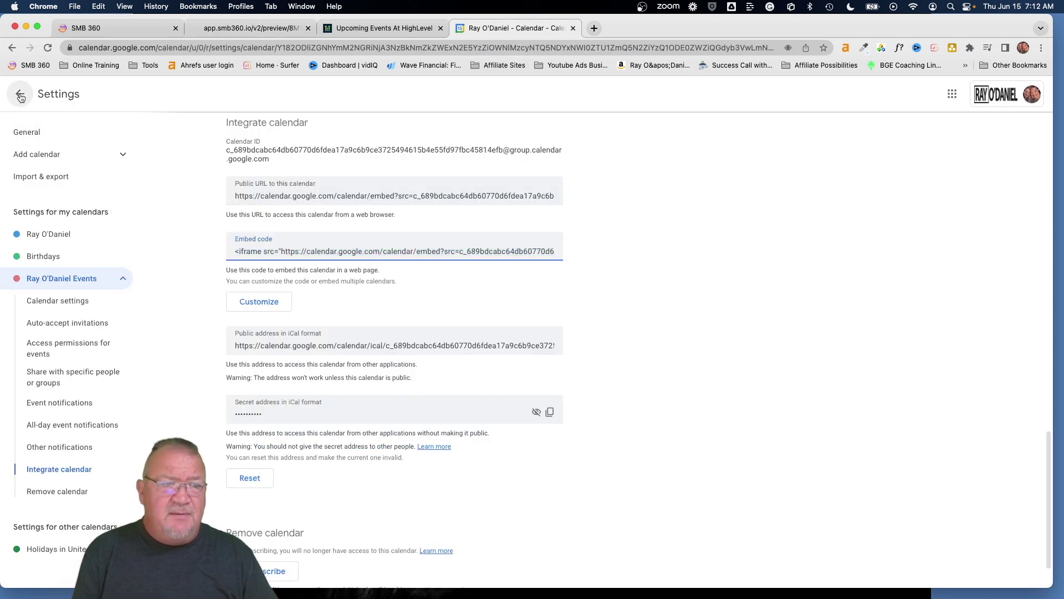
click(20, 97)
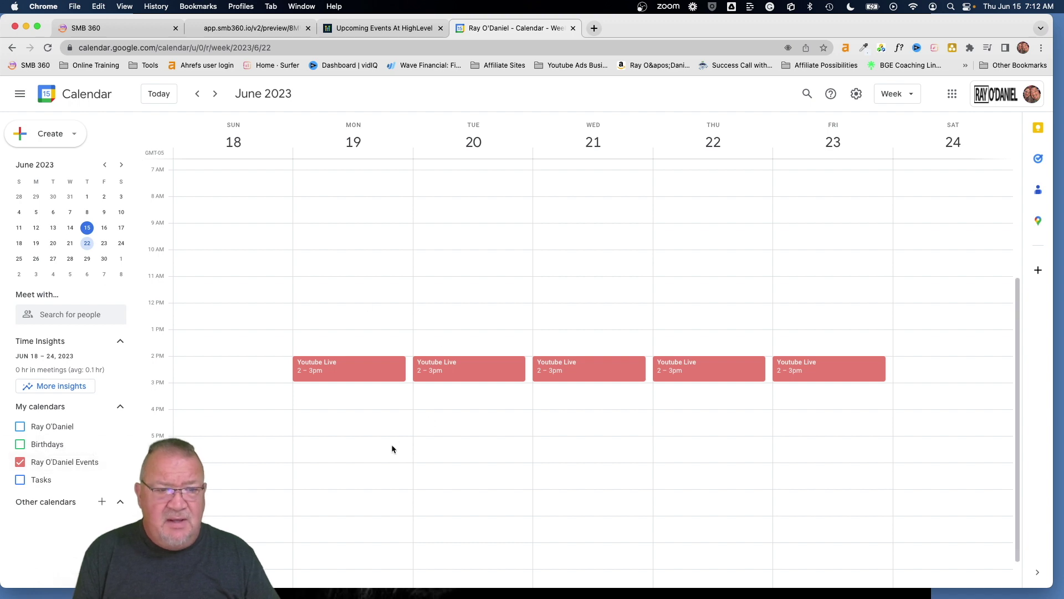
double_click(331, 412)
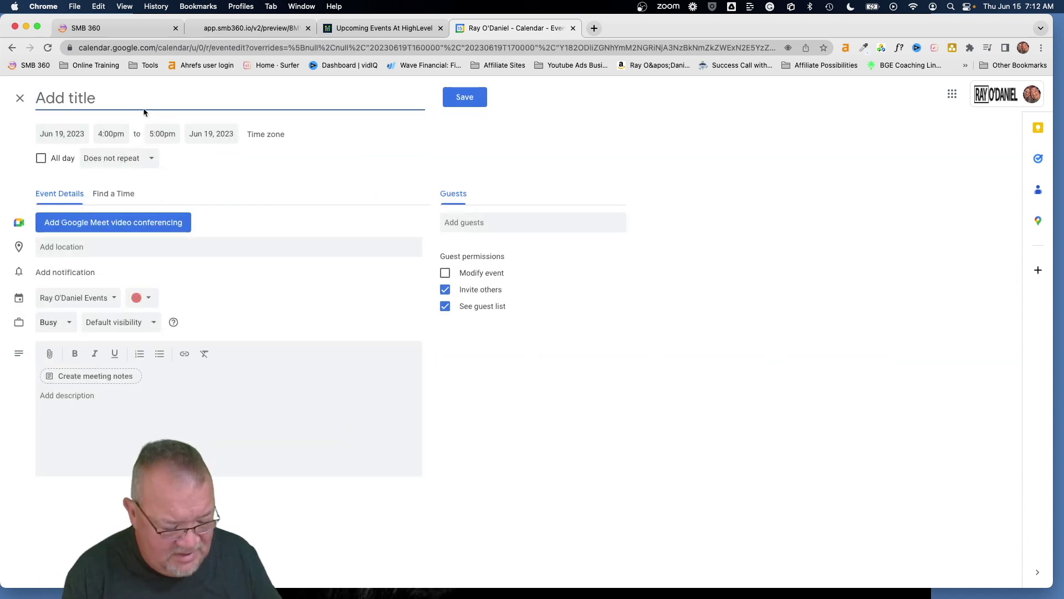
text(Tech O)
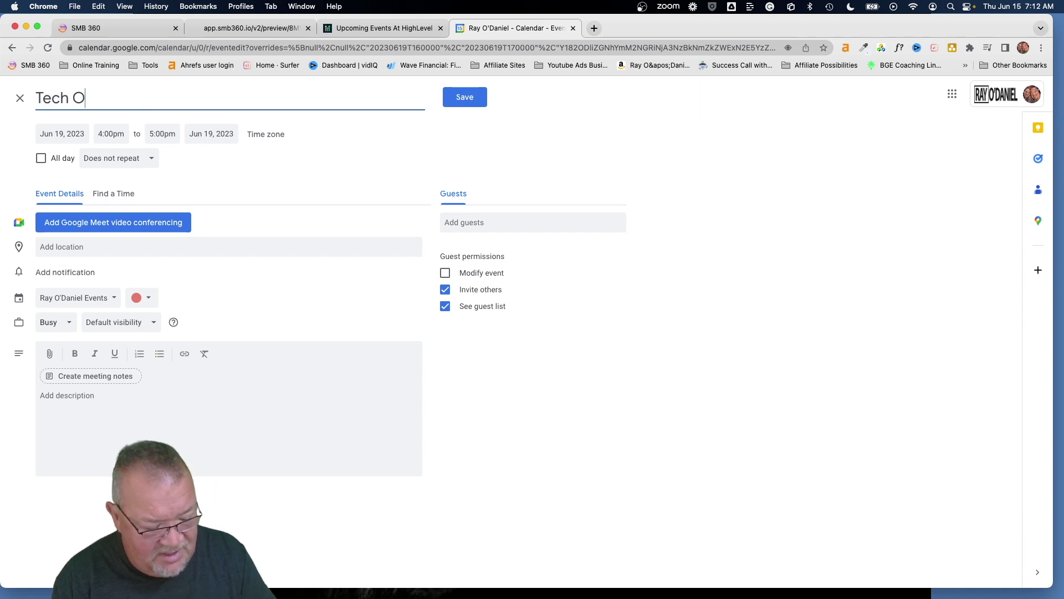
text(ffice Hours)
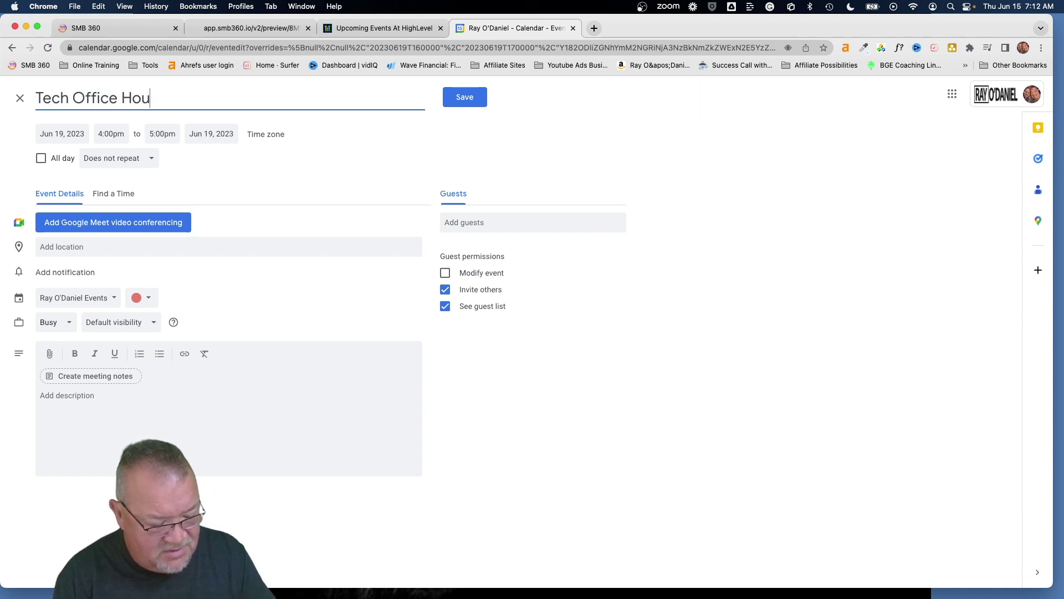
- Give the event a custom weekly recurrence on Monday, Wednesday and Friday, and save it
click(141, 160)
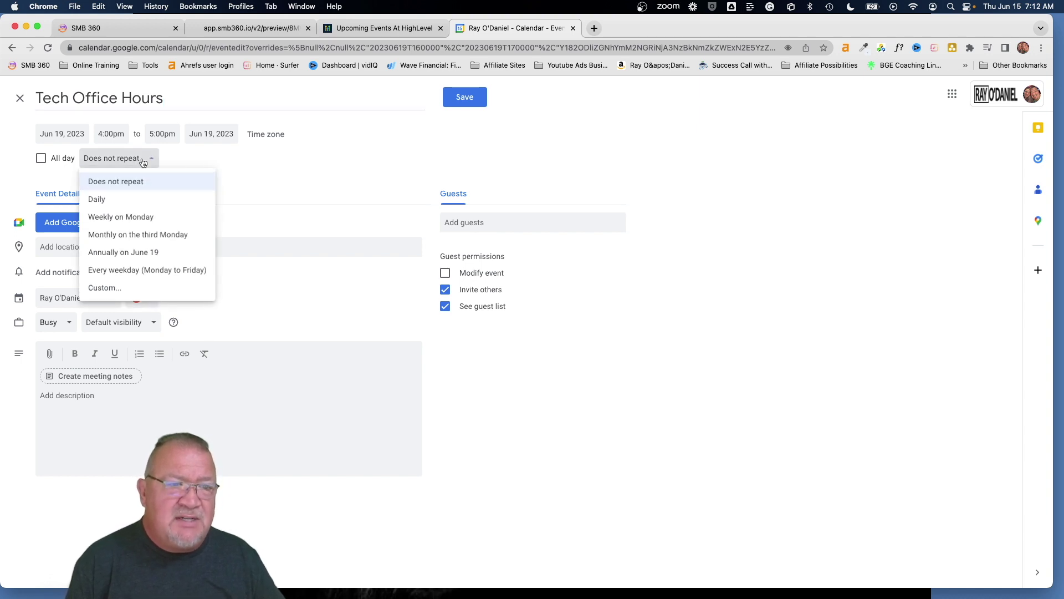
click(121, 290)
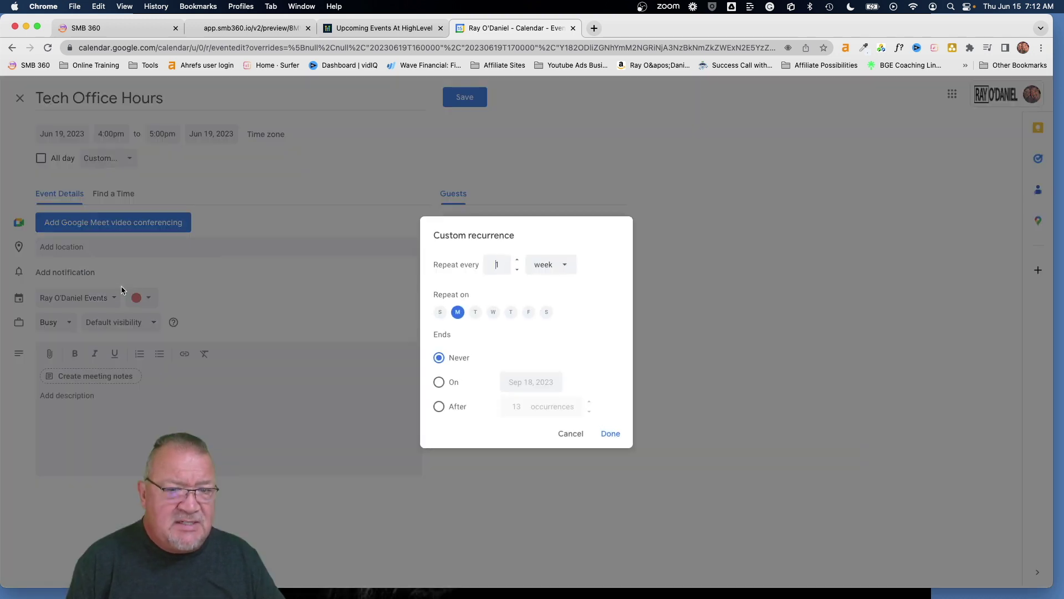
click(494, 312)
click(529, 313)
click(610, 433)
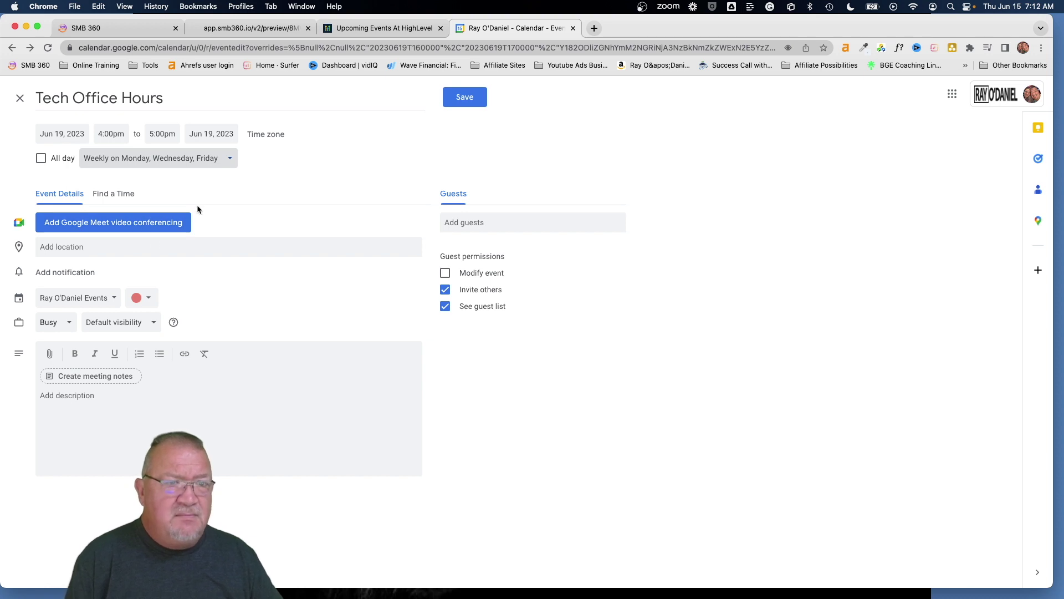
click(465, 98)
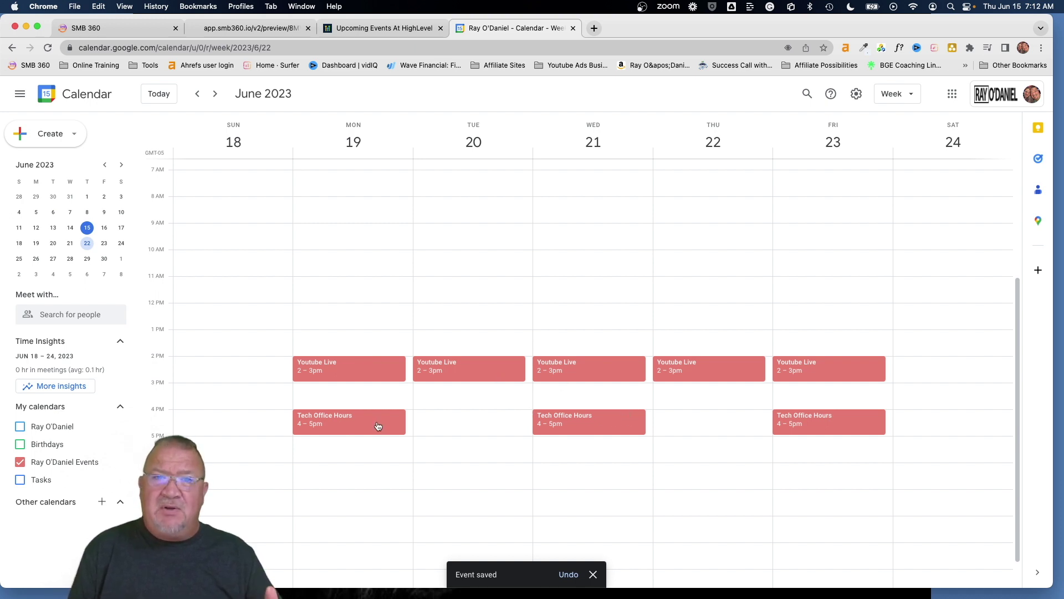
- Return to the Events Calendar page preview and reload it to check the embedded calendar for the Tech Office Hours events
click(227, 31)
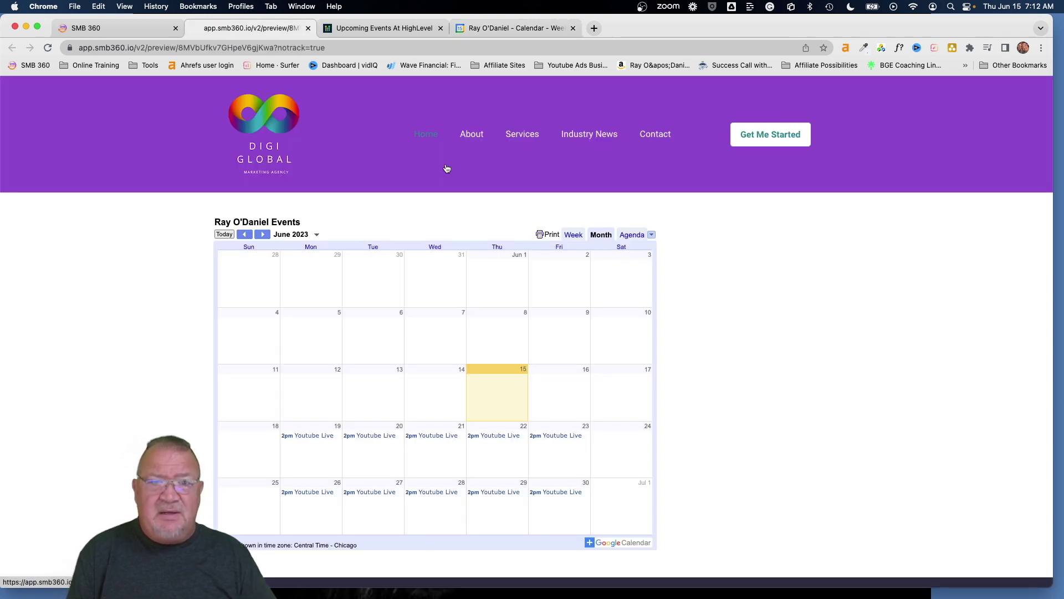
click(47, 48)
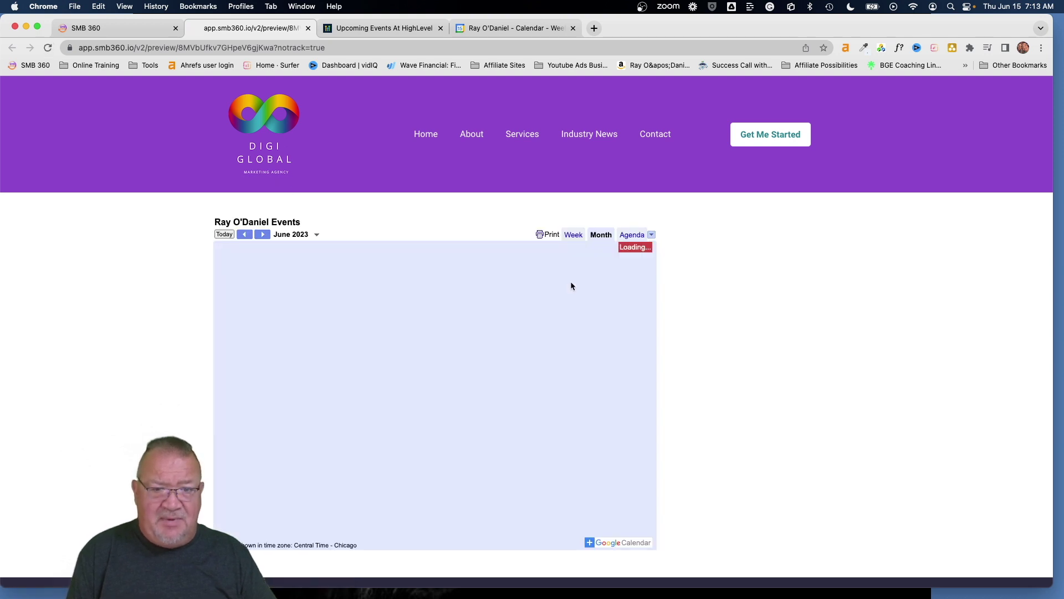
scroll(564, 332, down, 5)
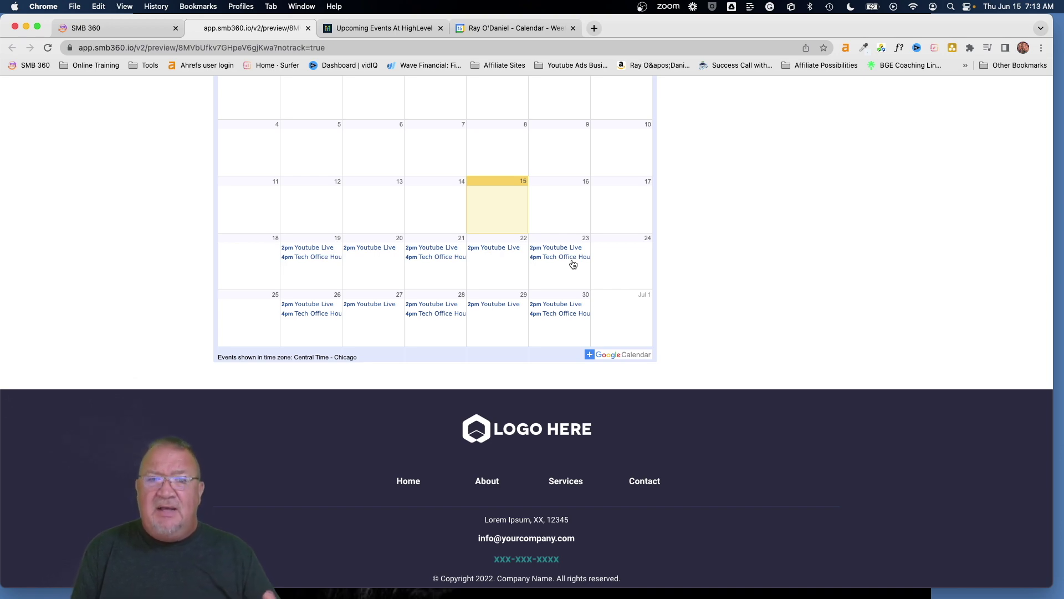
- On HighLevel's Upcoming Events page, view the details of the June 7 HighLevel Monthly Townhall and HL Daily Group Demo events
click(377, 29)
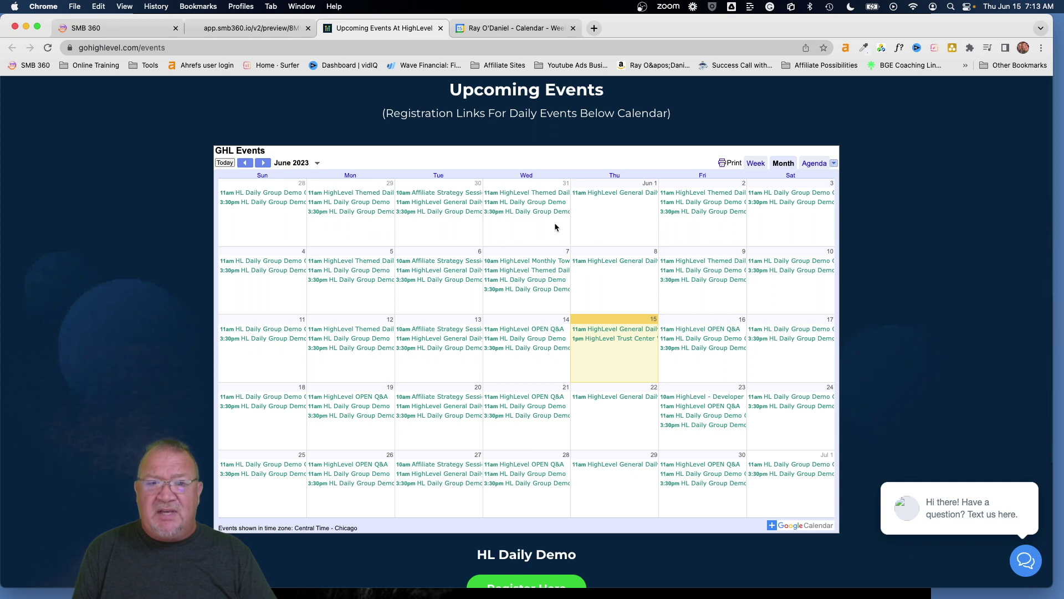
click(518, 261)
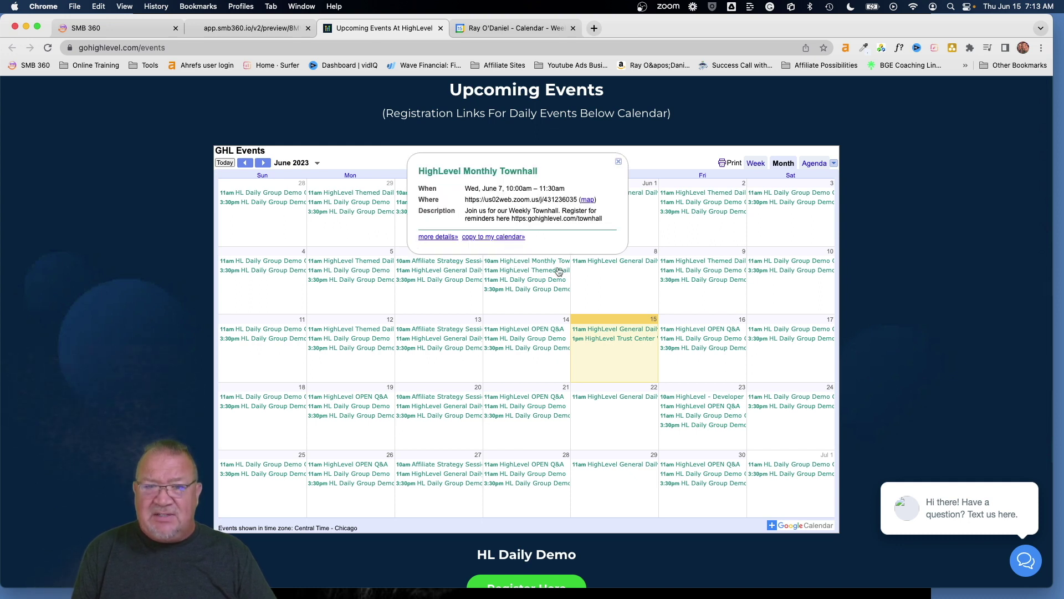
click(531, 280)
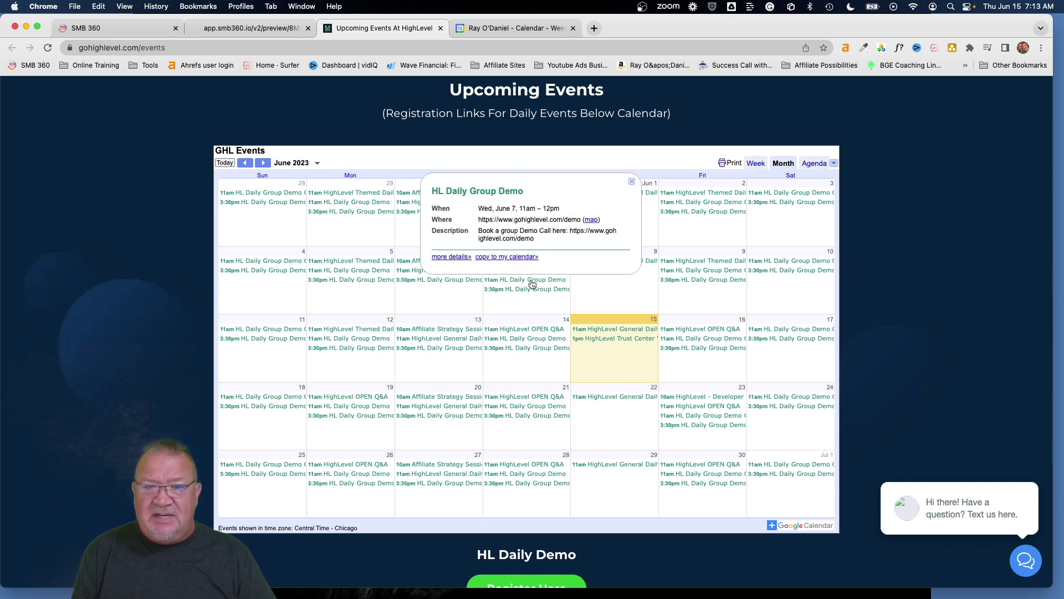
click(632, 183)
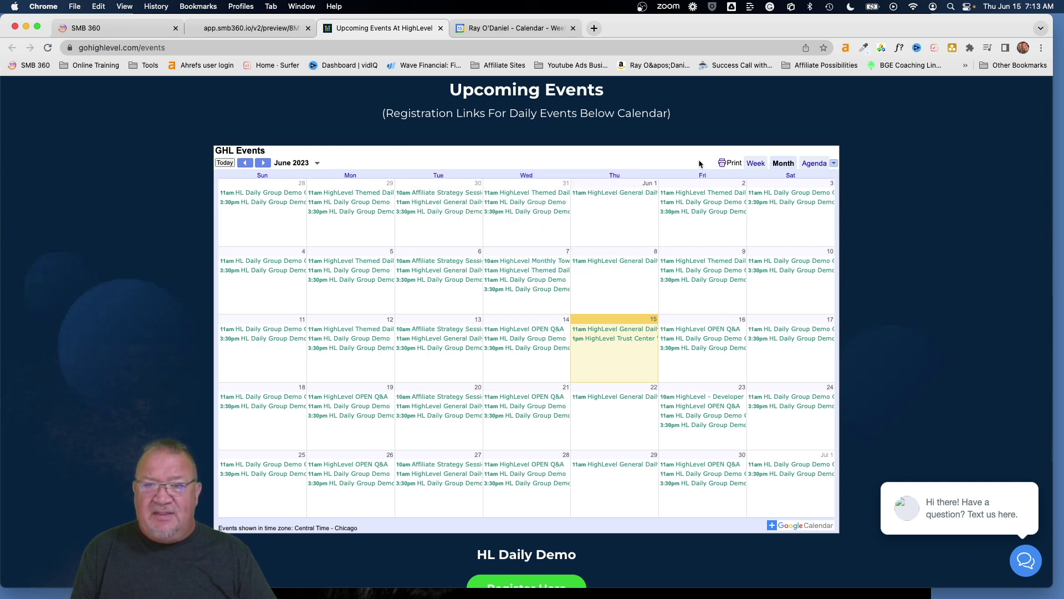
- Go back to the Events Calendar page preview and review the embedded month view below the site header
click(244, 28)
scroll(445, 265, up, 3)
scroll(445, 269, up, 1)
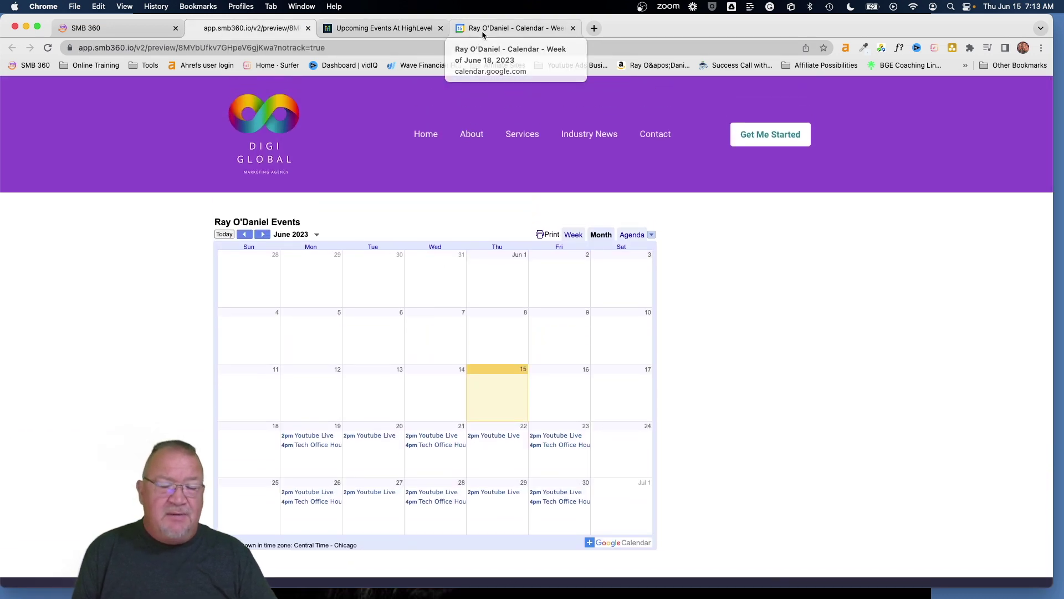